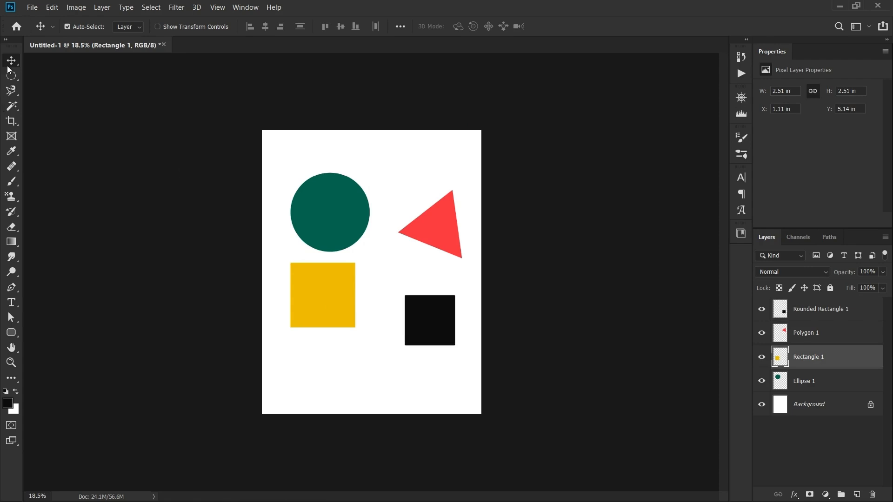
Draw rectangular marquee selections around the green circle on the Ellipse 1 layer and in the space below it, then deselect.
right_click(10, 75)
left_click(30, 74)
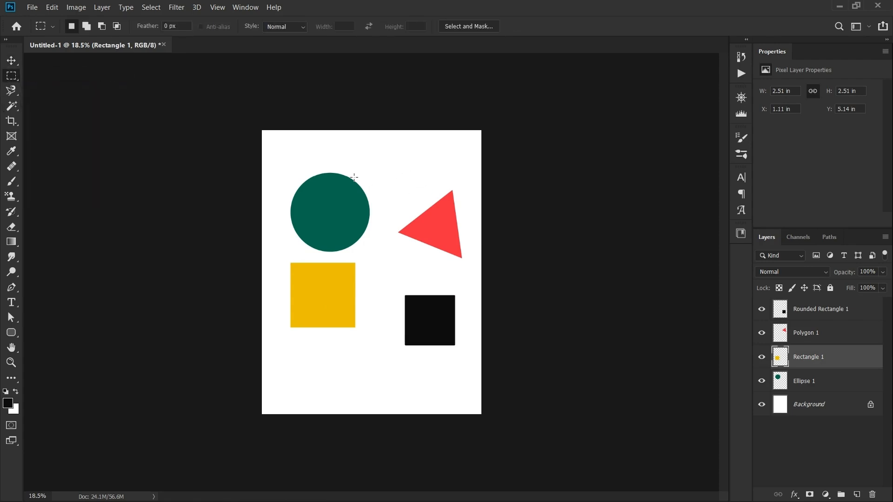
left_click(821, 385)
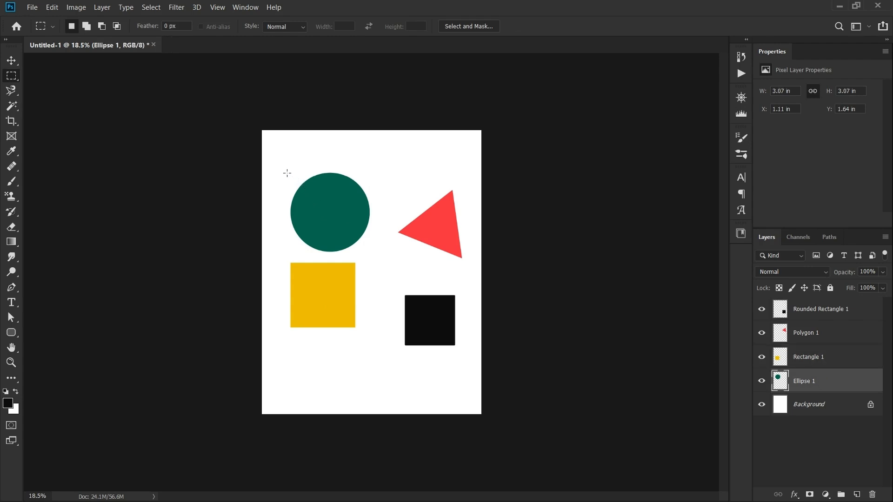
left_click_drag(287, 173, 380, 256)
left_click_drag(380, 246, 401, 226)
left_click_drag(388, 267, 450, 357)
key("ctrl+d")
Draw two overlapping rectangular marquee selections in the area between the green circle and the squares, then deselect.
left_click_drag(379, 264, 448, 350)
left_click(86, 27)
left_click_drag(343, 230, 407, 308)
left_click(339, 244)
Draw two elliptical marquee selections over the green circle with the Elliptical Marquee Tool, then deselect.
left_click(13, 77)
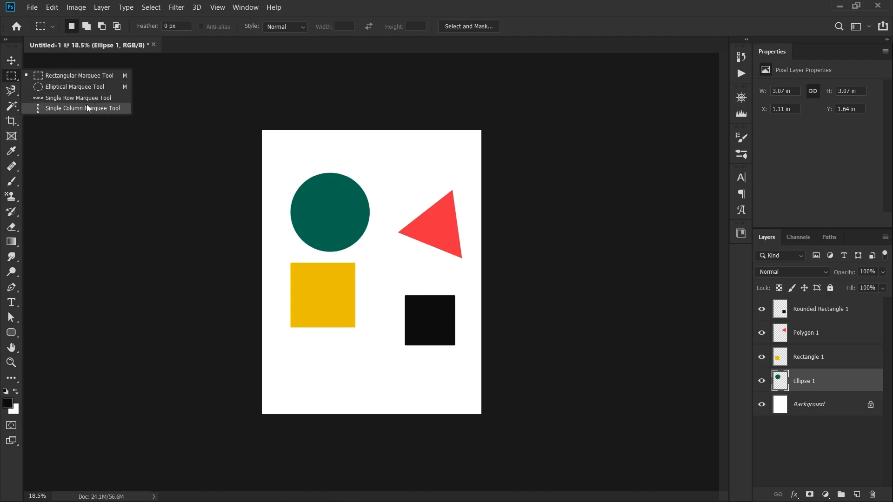
left_click(61, 88)
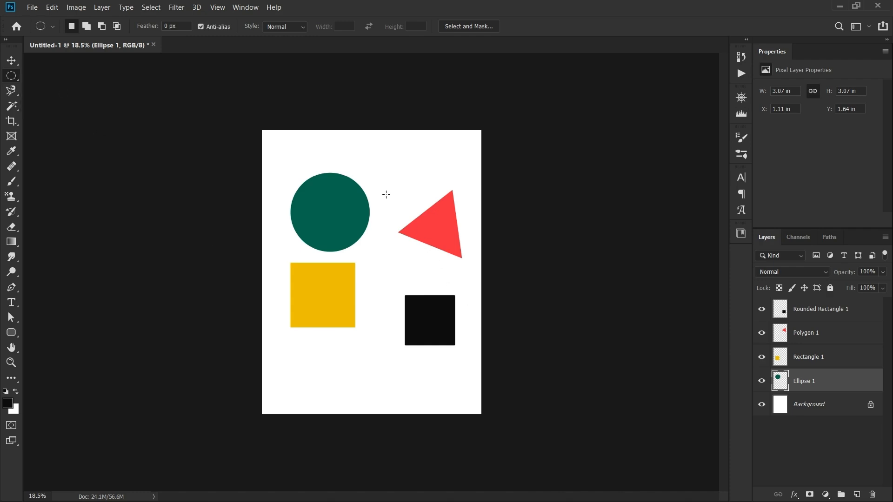
left_click_drag(306, 179, 343, 216)
left_click_drag(343, 185, 364, 219)
left_click(343, 211)
Draw a closed freehand selection with the Lasso Tool starting above the green circle, then deselect.
left_click(16, 95)
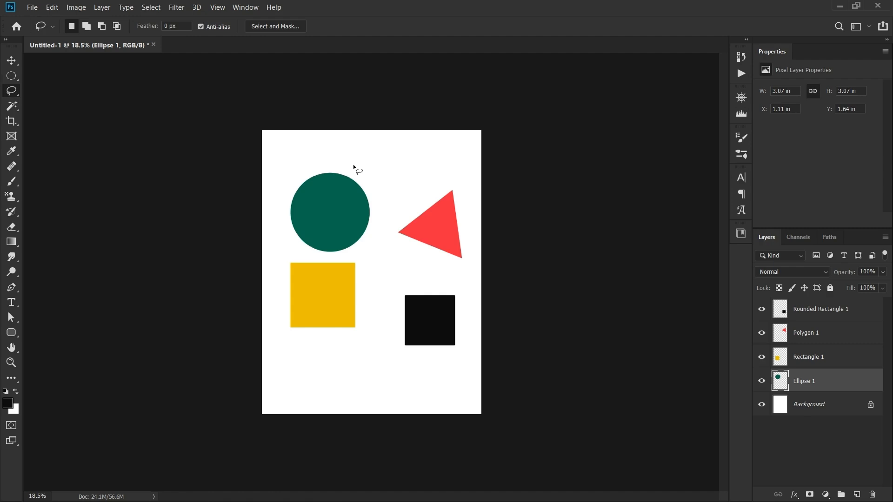
mouse_move(362, 160)
left_mouse_down()
mouse_move(428, 162)
mouse_move(442, 218)
mouse_move(368, 271)
mouse_move(326, 235)
mouse_move(321, 193)
mouse_move(356, 163)
left_mouse_up()
key("ctrl+d")
Outline a straight-edged selection across the green circle and red triangle with the Polygonal Lasso Tool, then deselect.
right_click(12, 91)
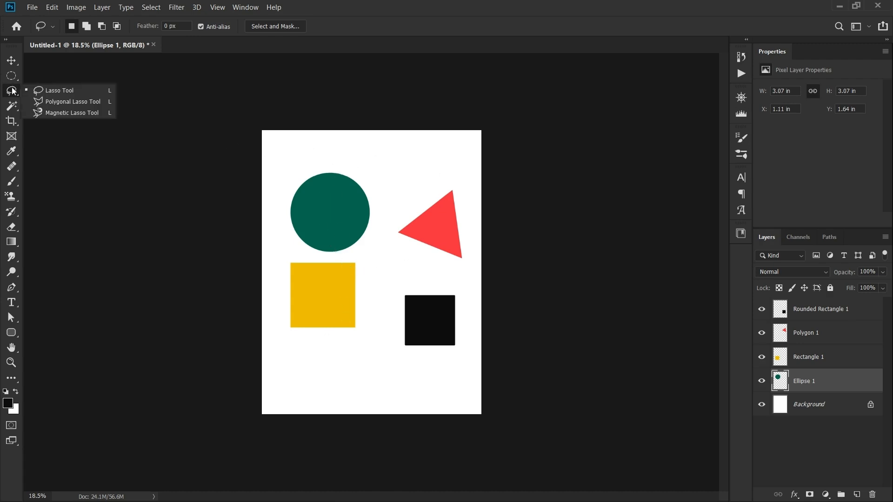
left_click(61, 102)
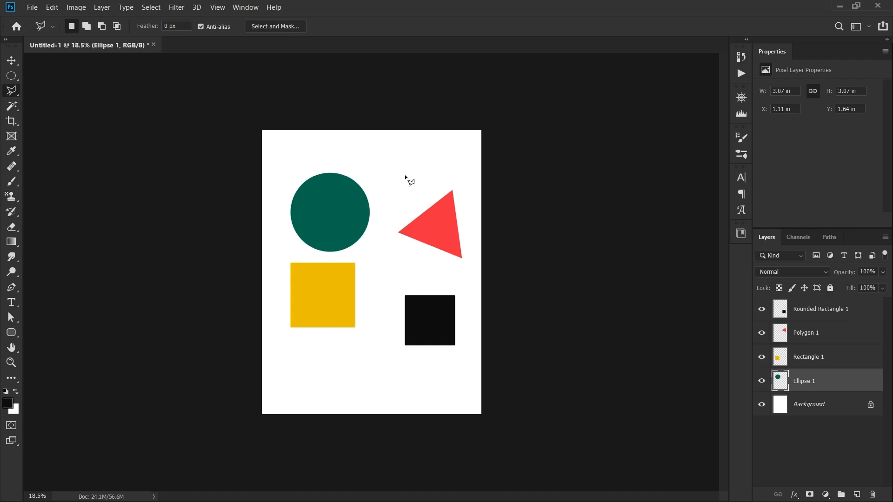
left_click(365, 164)
left_click(447, 226)
left_click(296, 235)
left_click(305, 149)
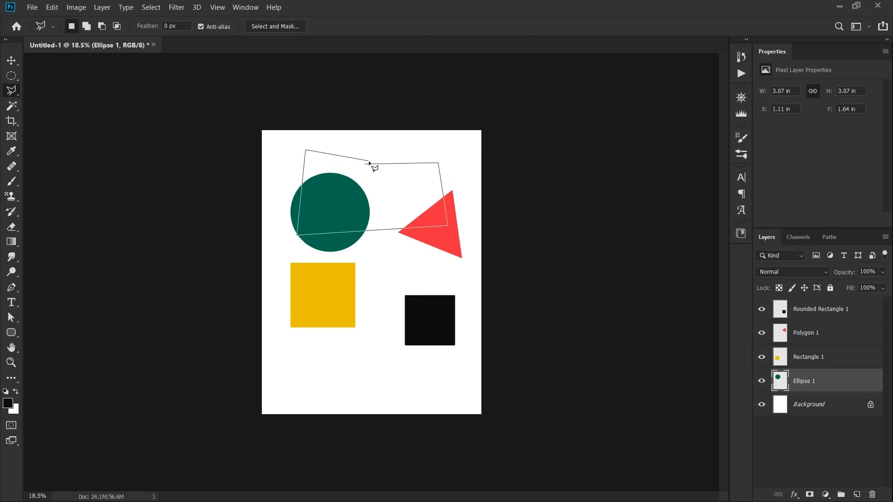
left_click(366, 165)
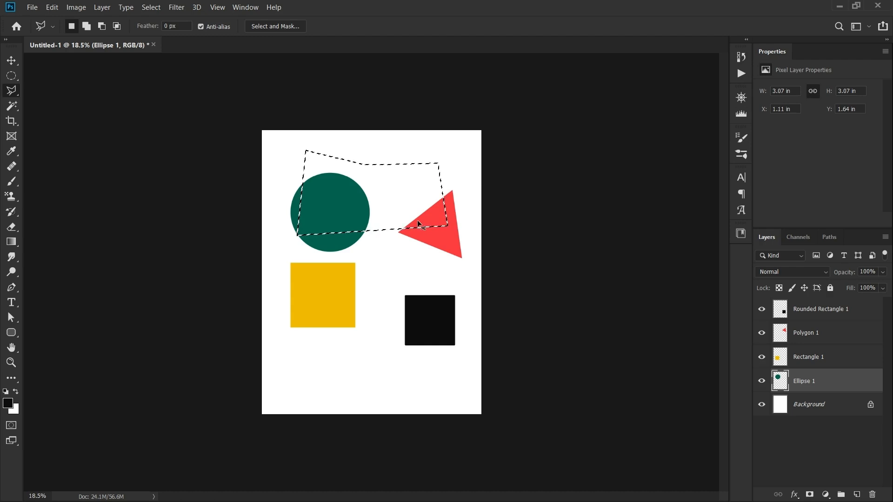
key("ctrl+d")
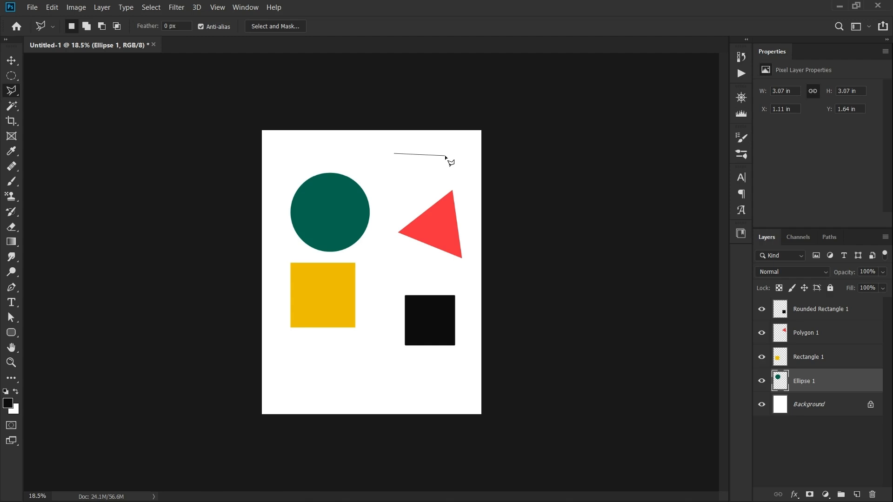
Draw a rectangular Polygonal Lasso selection over the triangle's tip with segments constrained to straight horizontals and verticals, then deselect.
key("shift")
left_click(450, 204)
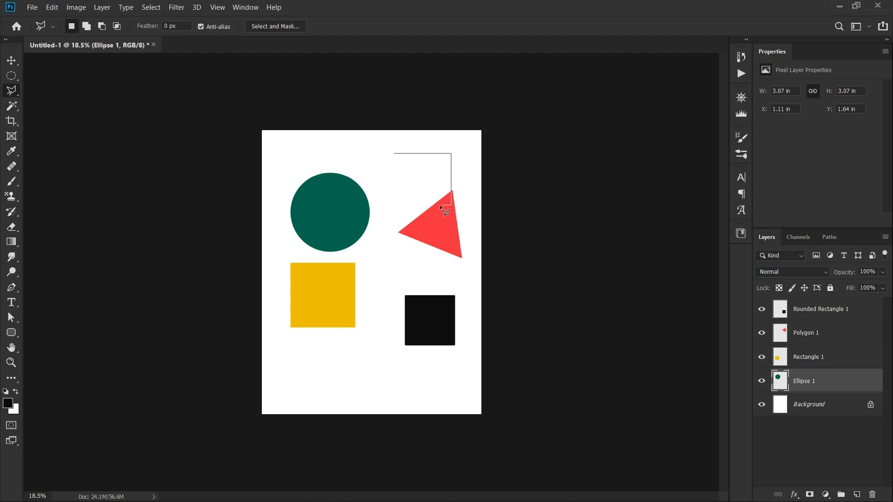
left_click(391, 205)
left_click(395, 155)
key("ctrl+d")
Trace the yellow square on the Rectangle 1 layer with the Magnetic Lasso Tool until the outline closes, then deselect.
right_click(13, 93)
left_click(63, 114)
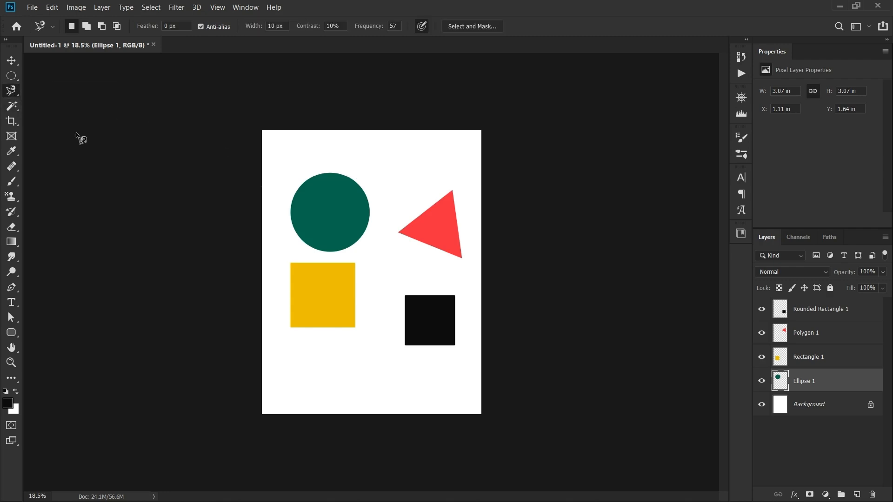
scroll(372, 270, "up", 1)
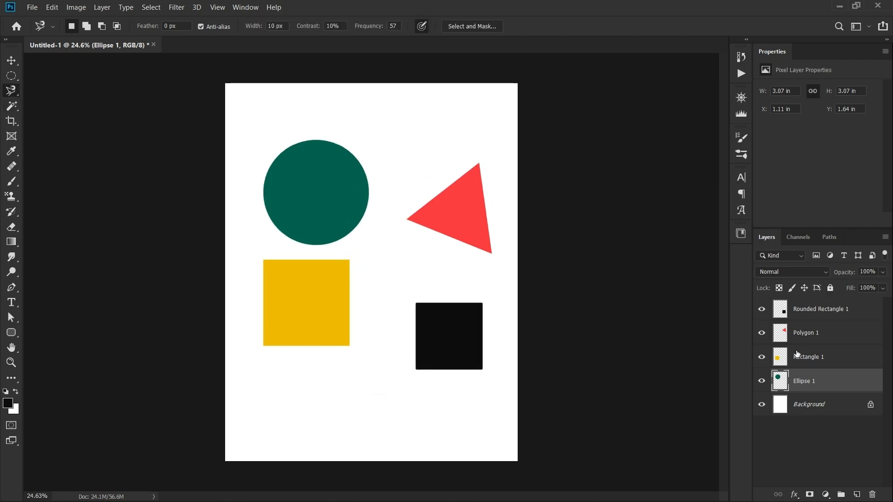
key("alt+bracketright")
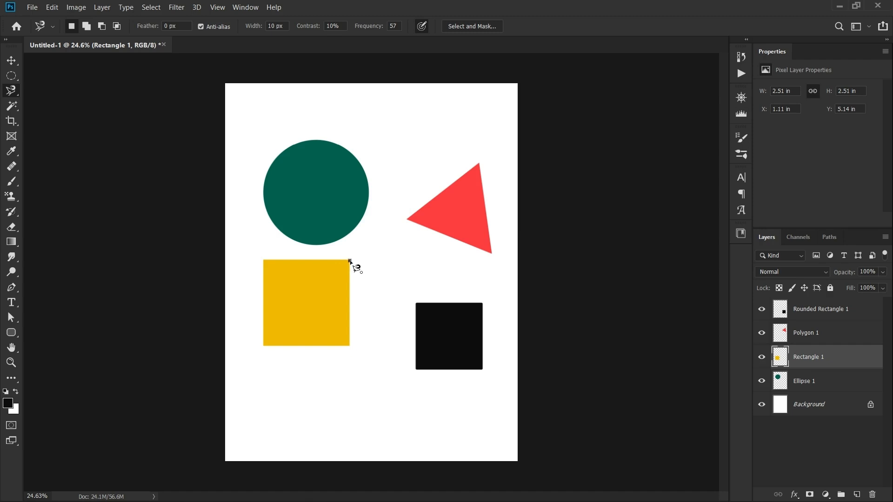
left_click(350, 261)
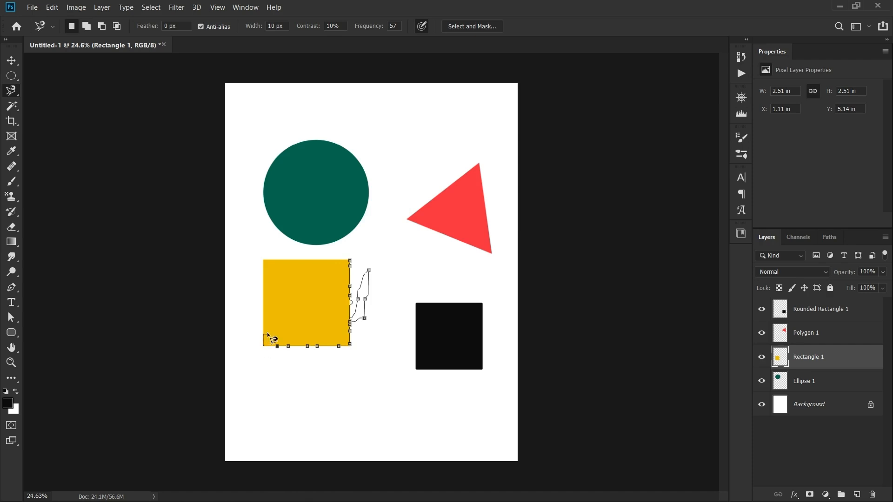
left_click(350, 263)
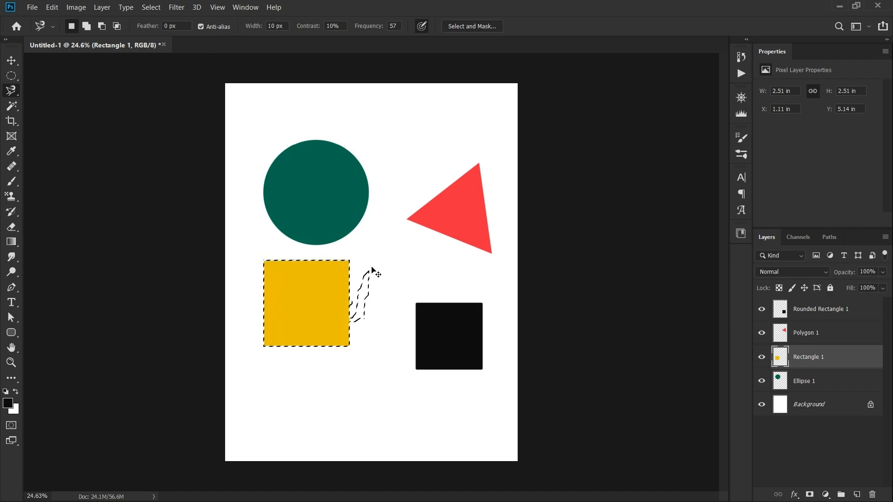
key("ctrl+d")
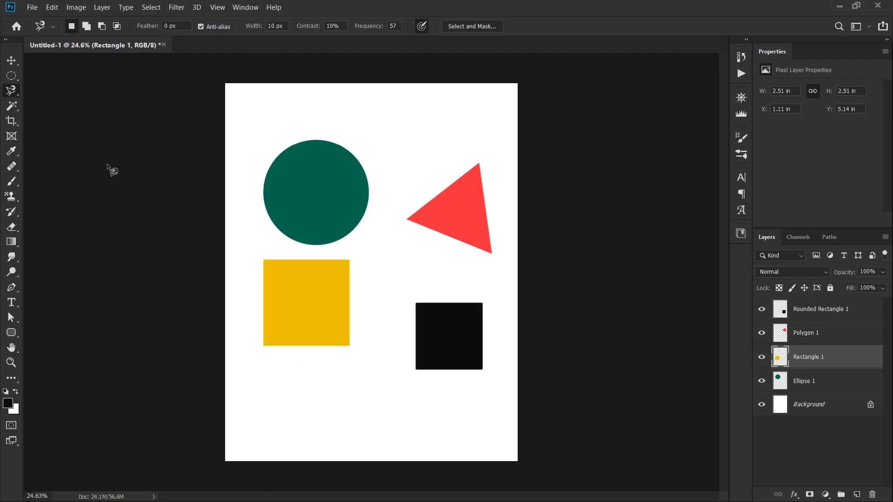
Select the yellow square on the Rectangle 1 layer with the Quick Selection Tool.
right_click(13, 106)
left_click(28, 104)
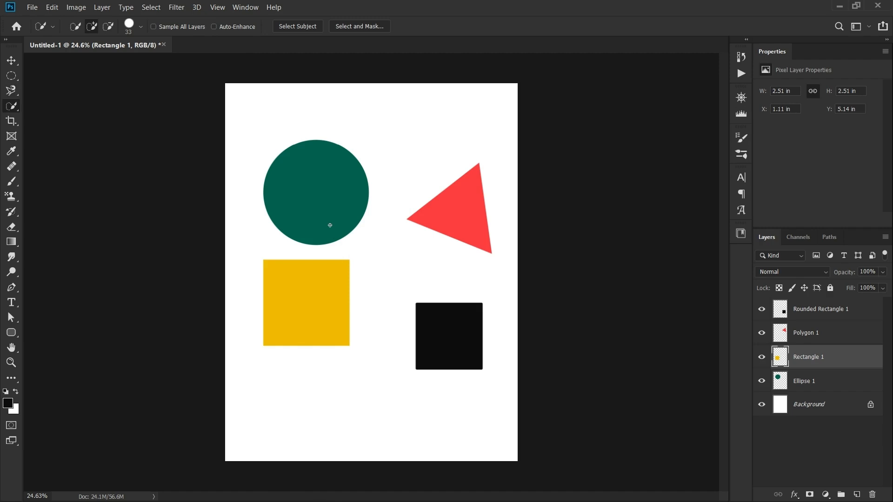
left_click(292, 289)
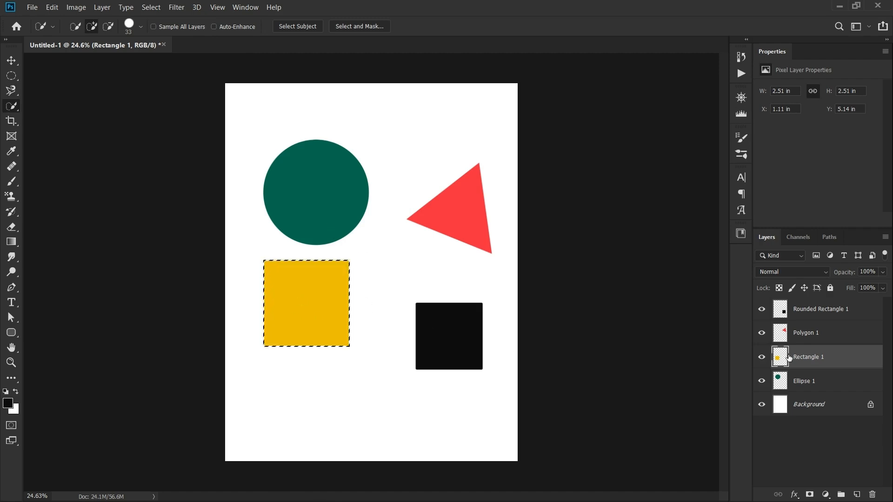
Select the black square on the Rounded Rectangle 1 layer with the Quick Selection Tool, then deselect.
left_click(819, 318)
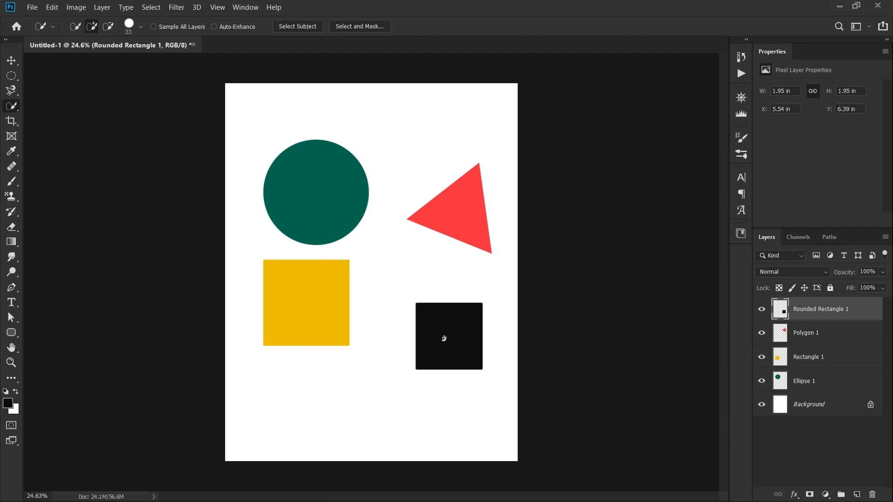
left_click_drag(444, 338, 462, 352)
left_click(438, 322)
key("ctrl+d")
Select the red triangle on the Polygon 1 layer with the Magic Wand Tool.
right_click(18, 109)
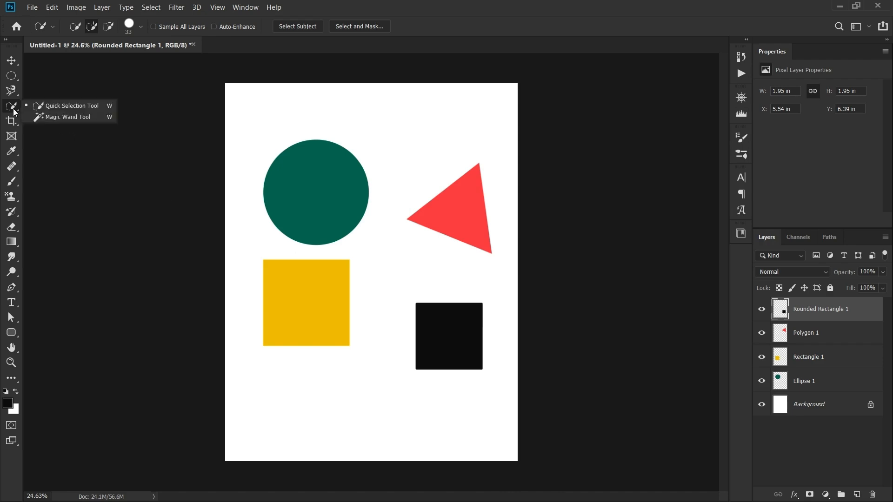
left_click(42, 116)
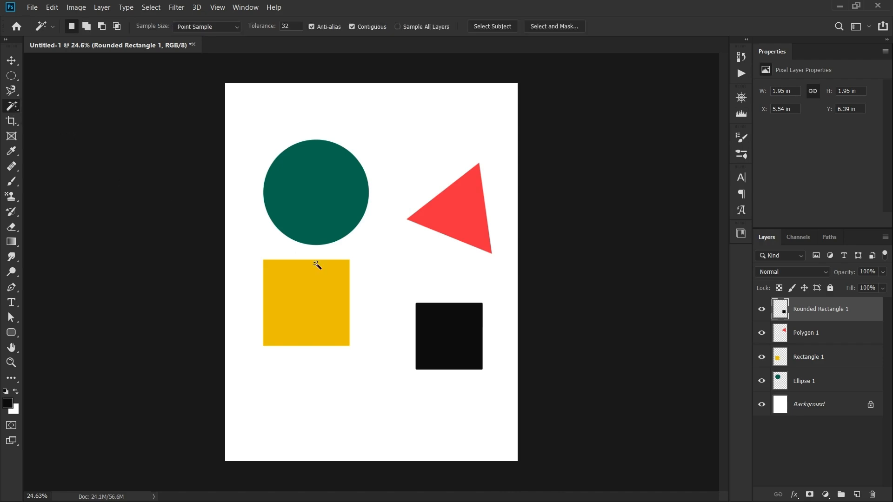
left_click(813, 335)
left_click(467, 227)
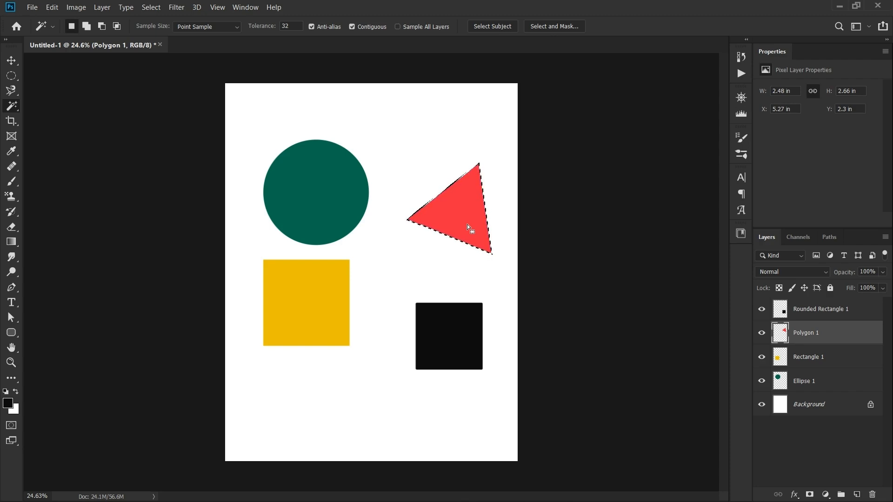
Try to select the green circle with the Magic Wand while the Polygon 1 layer is active, deselecting after each attempt.
left_click(332, 199)
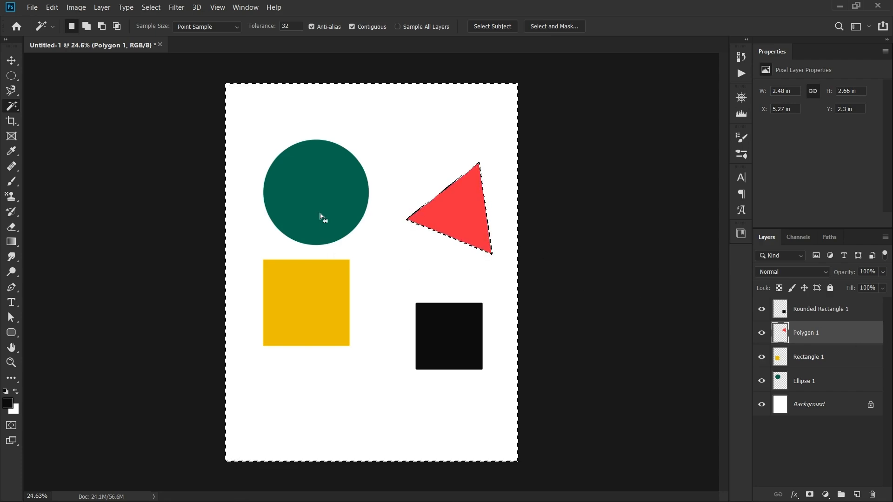
key("ctrl+d")
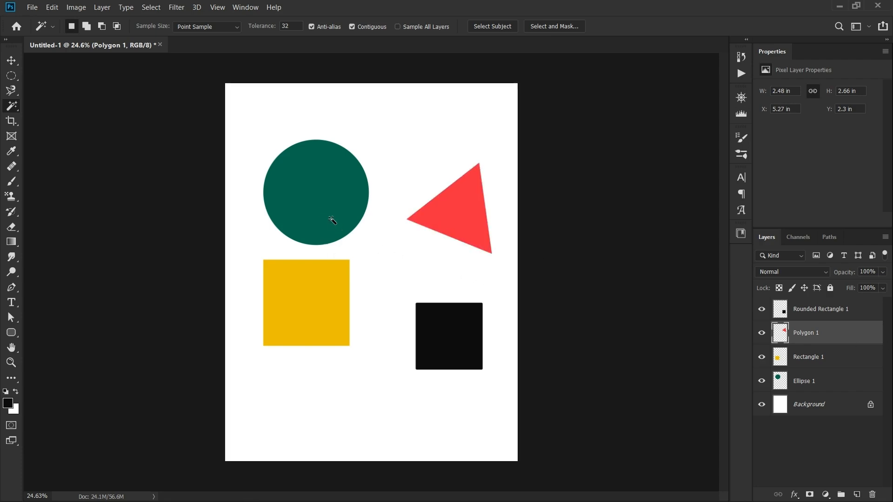
left_click(329, 208)
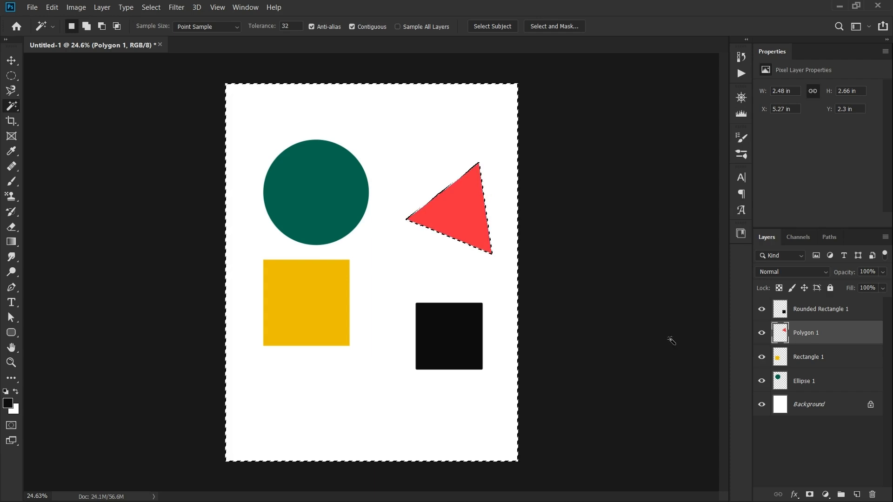
key("ctrl+d")
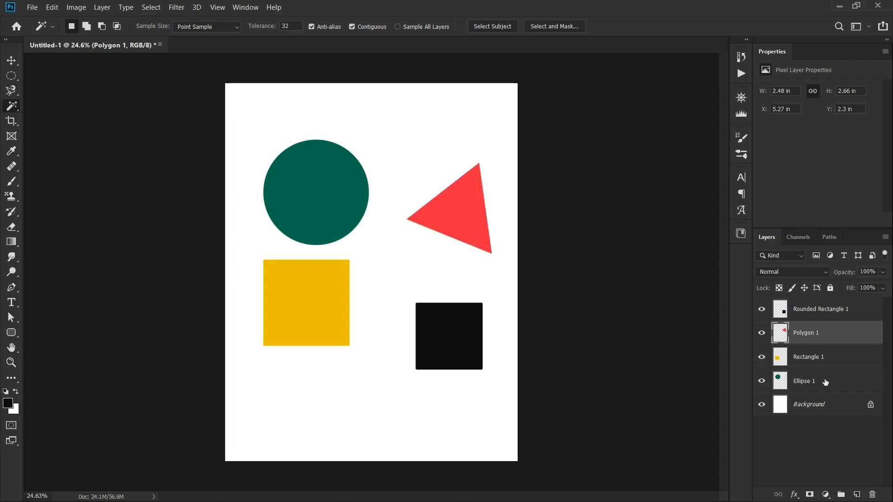
Select the green circle with the Magic Wand while its Ellipse 1 layer is active, then deselect.
left_click(828, 381)
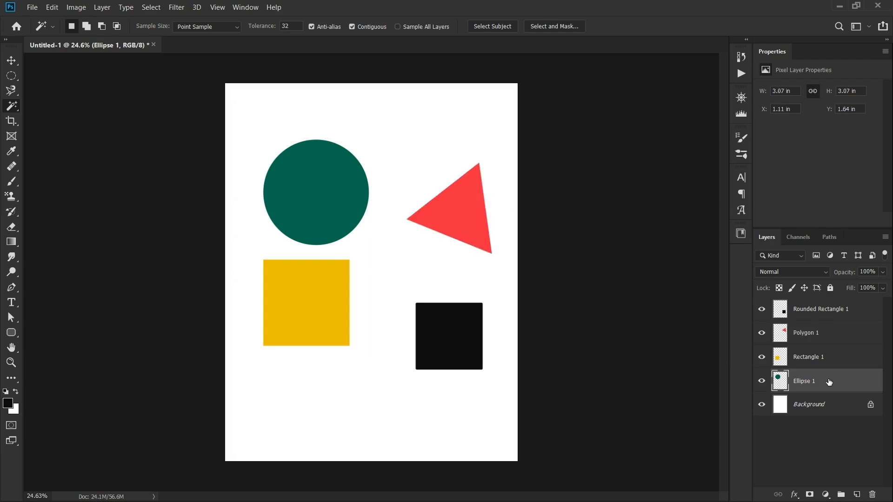
left_click(316, 189)
key("ctrl+d")
With the Rounded Rectangle 1 layer active, use the Magic Wand to select the empty surroundings, then the black square itself.
left_click(825, 313)
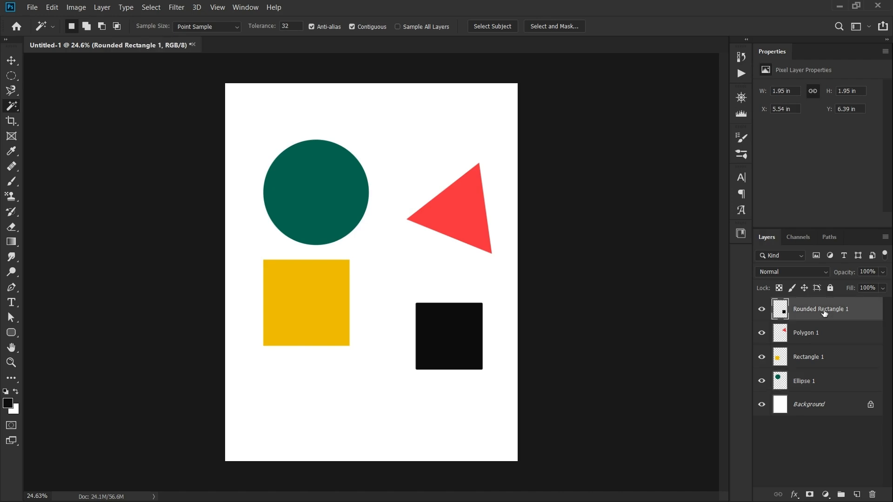
left_click(328, 203)
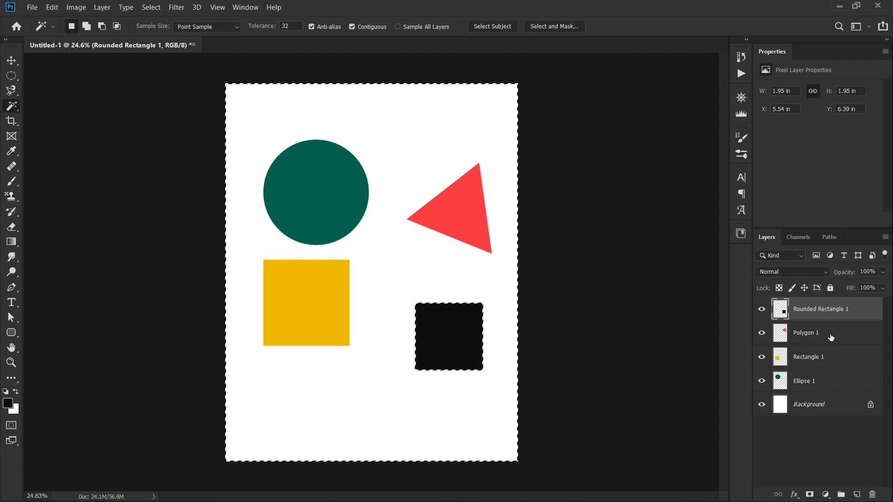
left_click(450, 349)
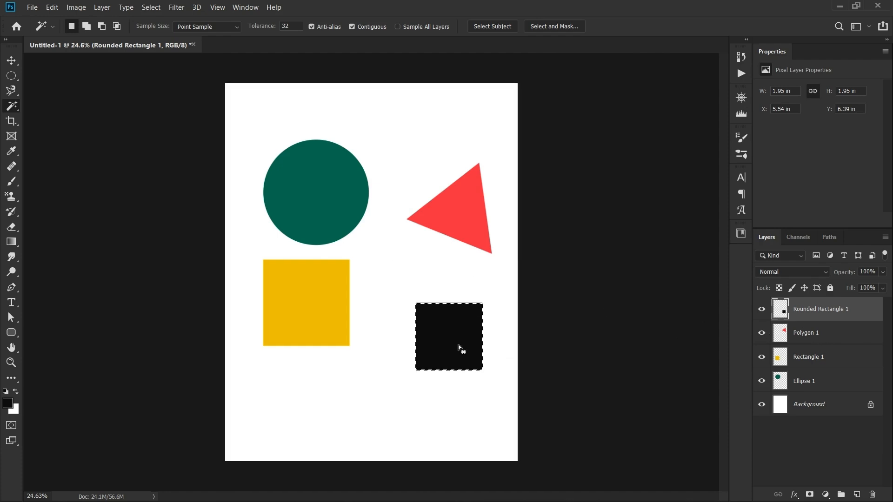
Delete the selected black square and deselect, then undo both actions.
key("Delete")
key("ctrl+d")
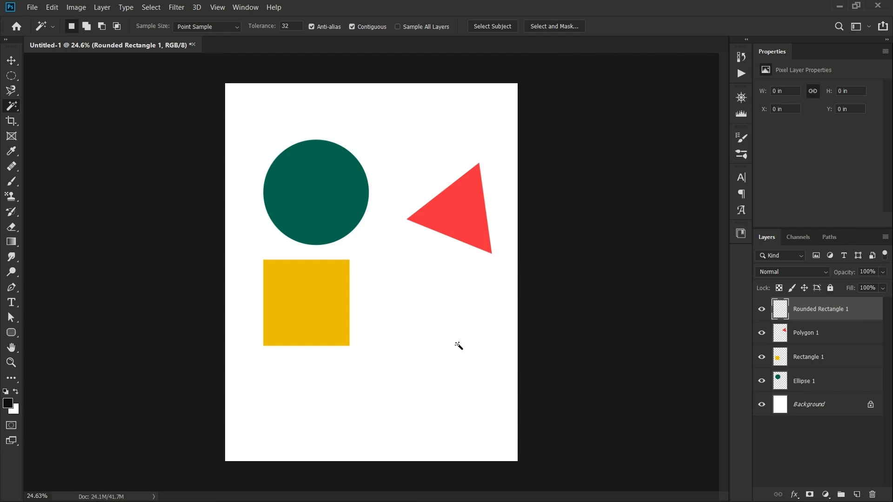
key("ctrl+z")
key("ctrl+z")
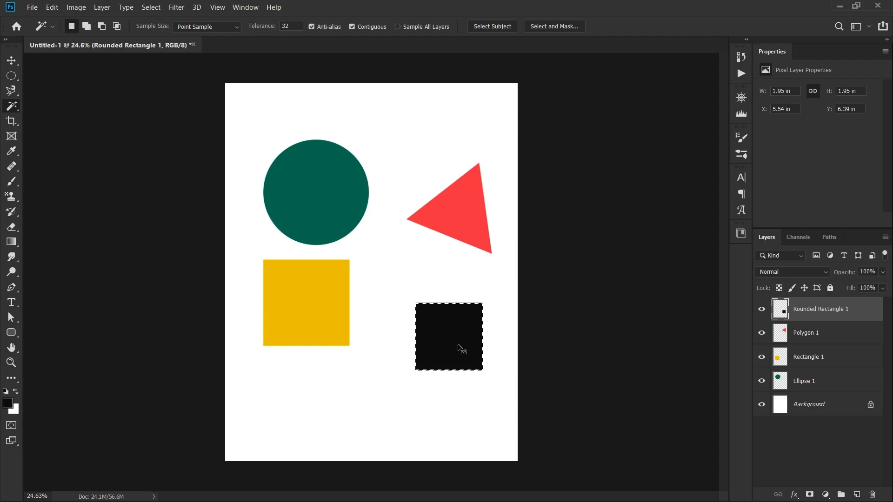
Invert the black square's selection to cover everything around it, then deselect.
key("ctrl+shift+i")
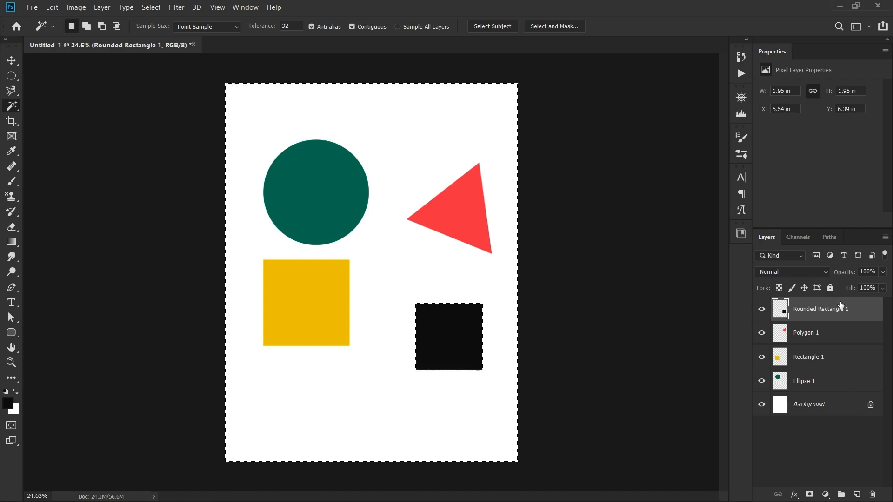
key("ctrl+d")
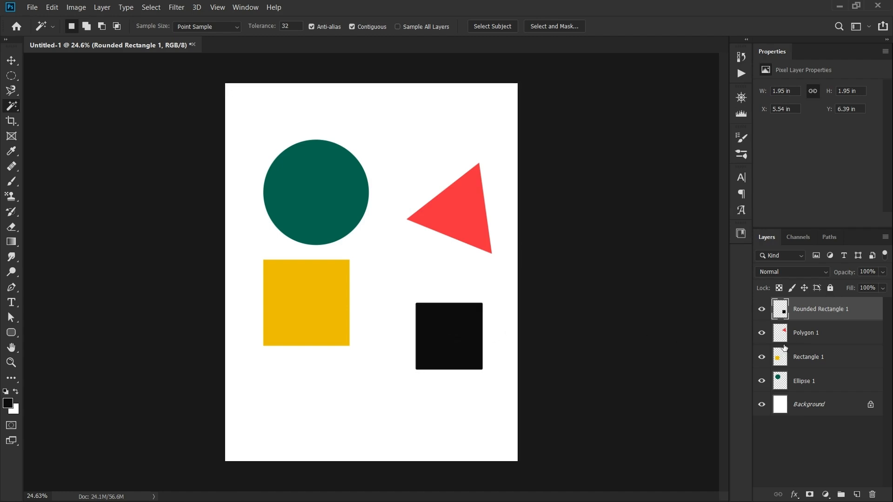
Hide the Polygon 1, Rectangle 1 and Ellipse 1 layers so only the black square shows over the background.
left_click(761, 332)
left_click(761, 356)
left_click(762, 382)
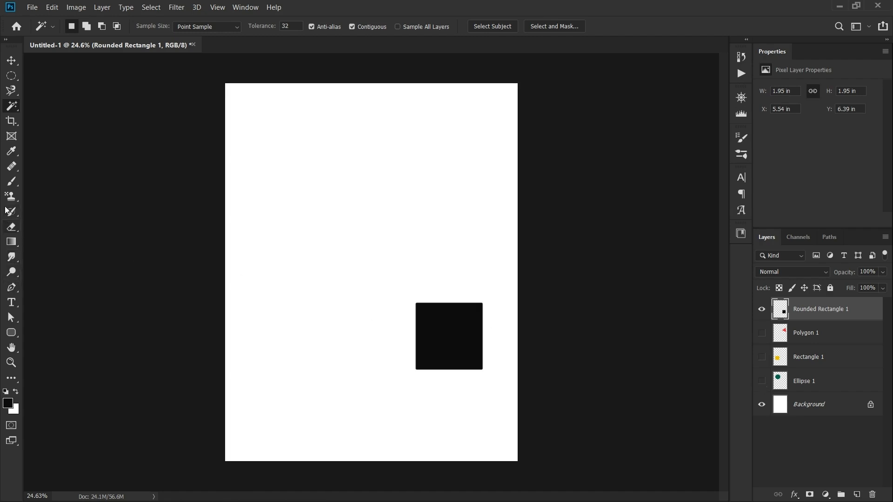
Paint loose black scribbles with the Brush over the empty area on the Rounded Rectangle 1 layer.
left_click(12, 182)
mouse_move(350, 215)
left_mouse_down()
mouse_move(321, 350)
mouse_move(263, 180)
mouse_move(326, 186)
left_mouse_up()
mouse_move(328, 235)
left_mouse_down()
mouse_move(316, 189)
mouse_move(372, 225)
mouse_move(412, 231)
mouse_move(450, 200)
left_mouse_up()
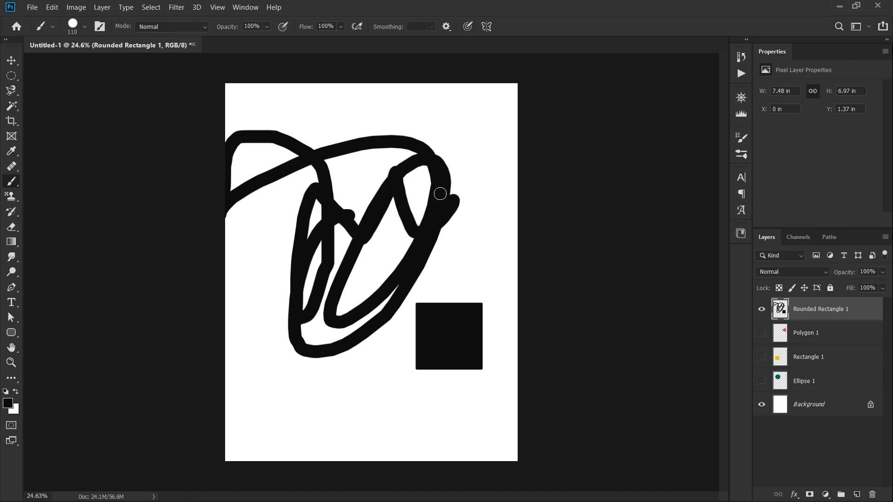
left_click(11, 60)
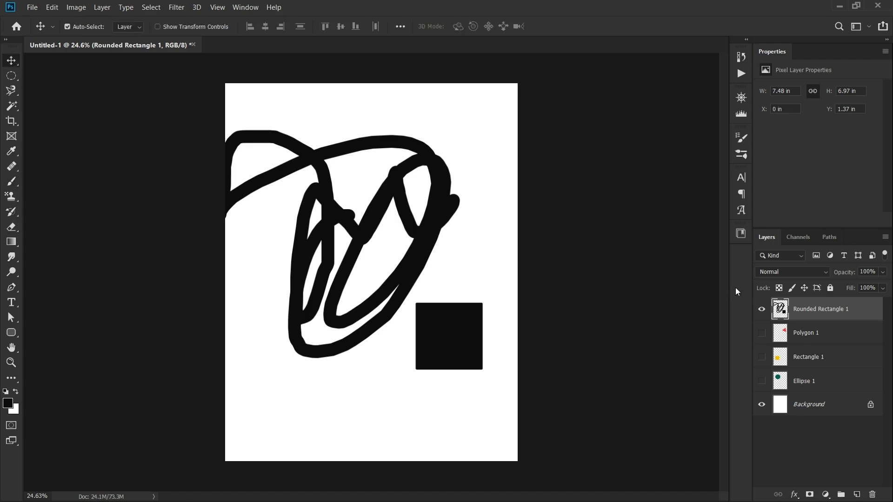
Select the black square with the Magic Wand, invert the selection to delete the surrounding scribbles, and deselect.
left_click(12, 106)
left_click(451, 338)
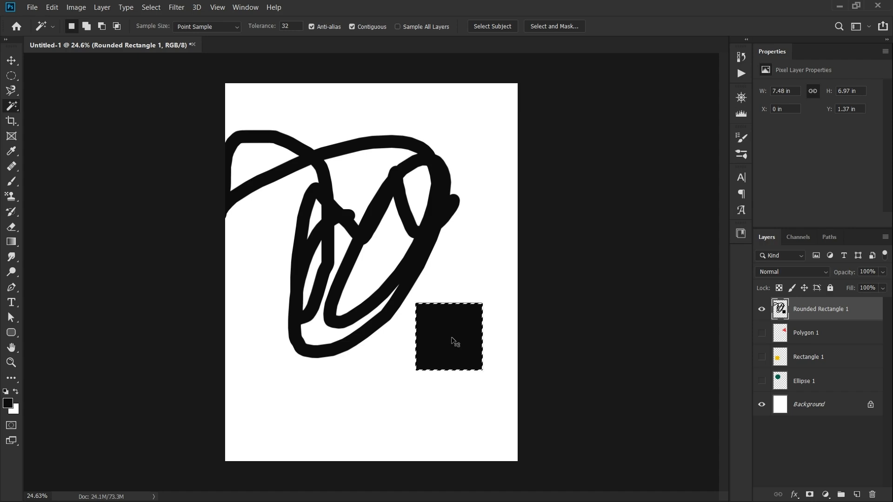
key("ctrl+shift+i")
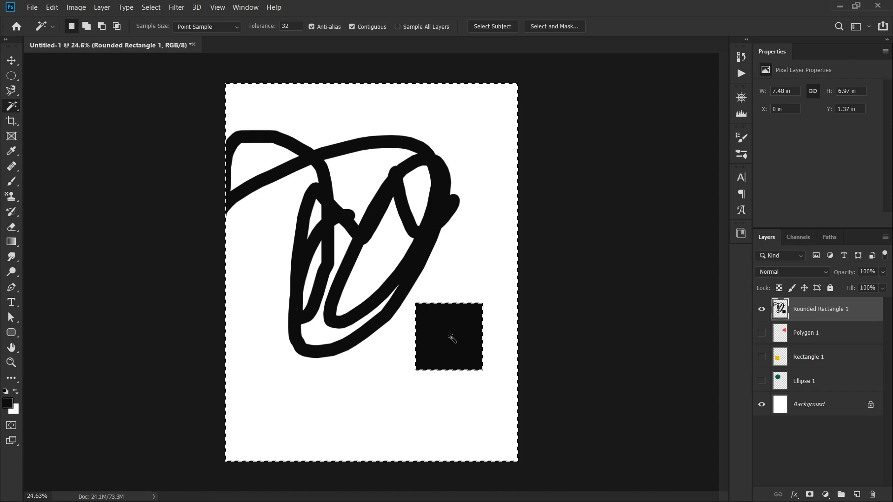
key("Delete")
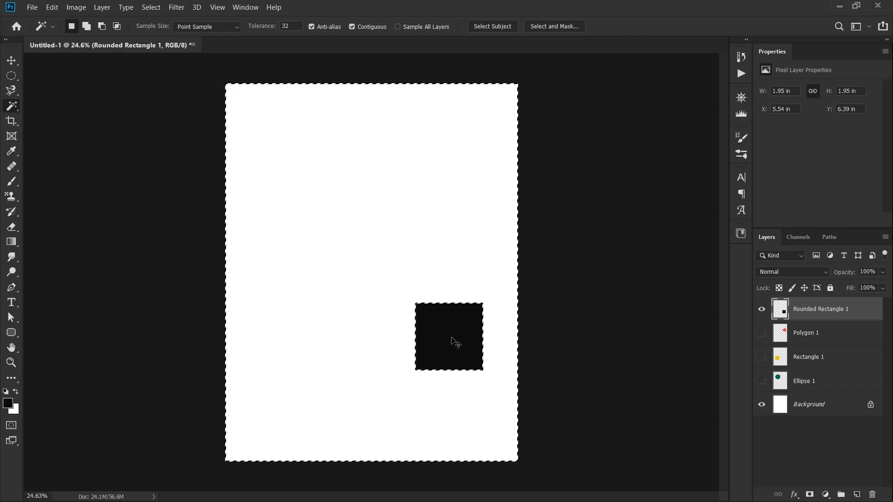
key("ctrl+d")
Show the Polygon 1, Rectangle 1 and Ellipse 1 layers again.
left_click(761, 333)
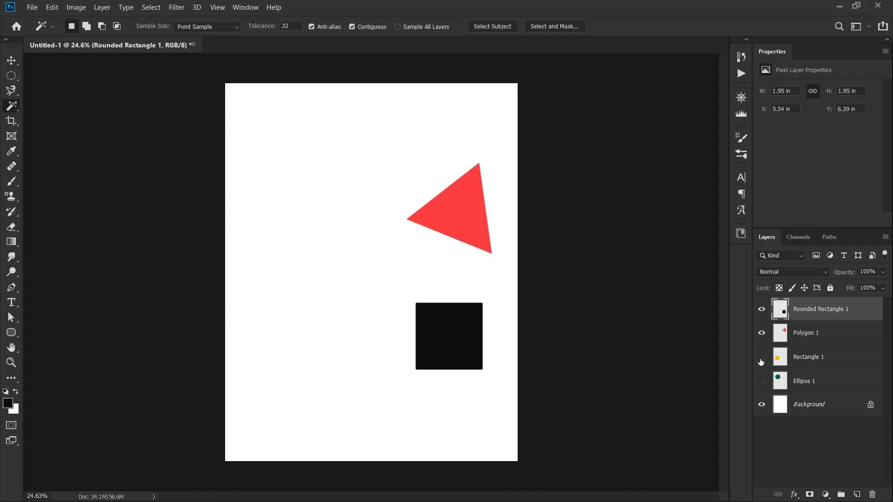
left_click(762, 357)
left_click(762, 381)
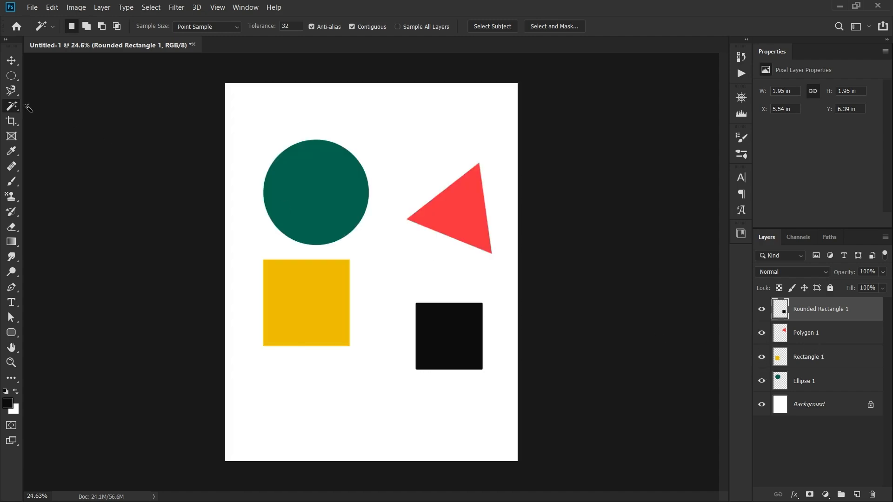
Select the whole black square with the Quick Selection tool.
right_click(6, 109)
left_click(41, 104)
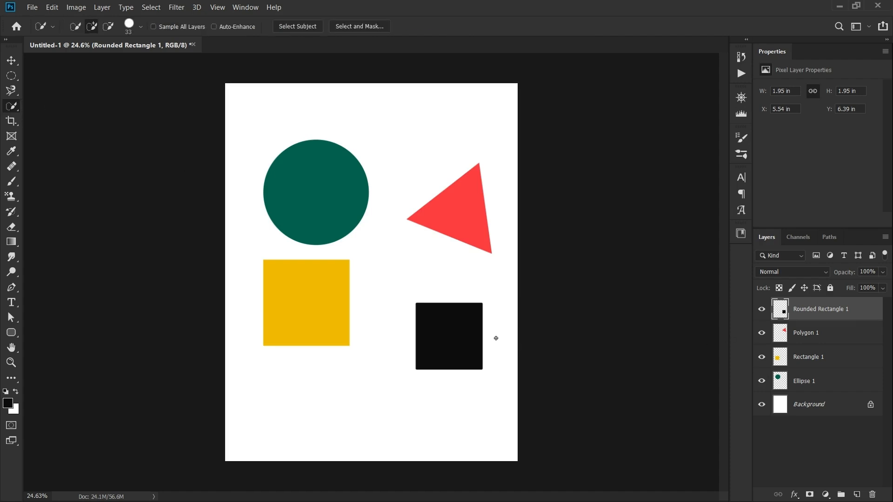
scroll(461, 303, "up", 3)
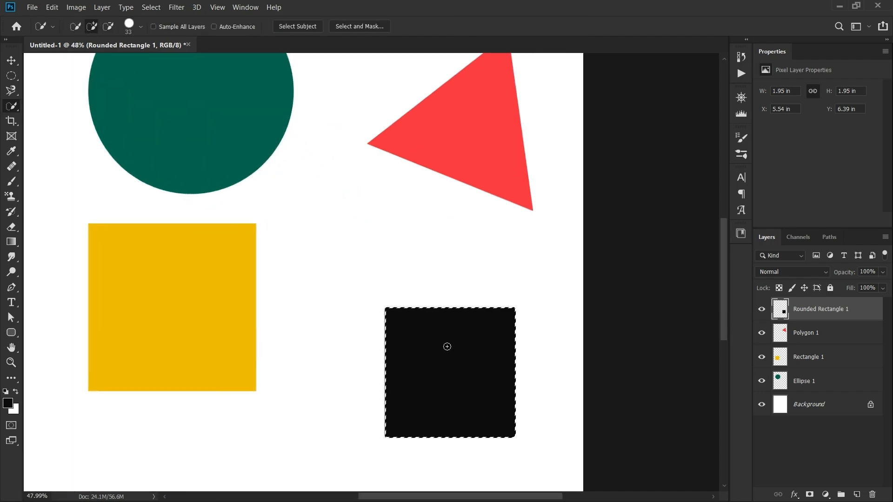
left_click_drag(449, 345, 419, 275)
left_click(419, 275)
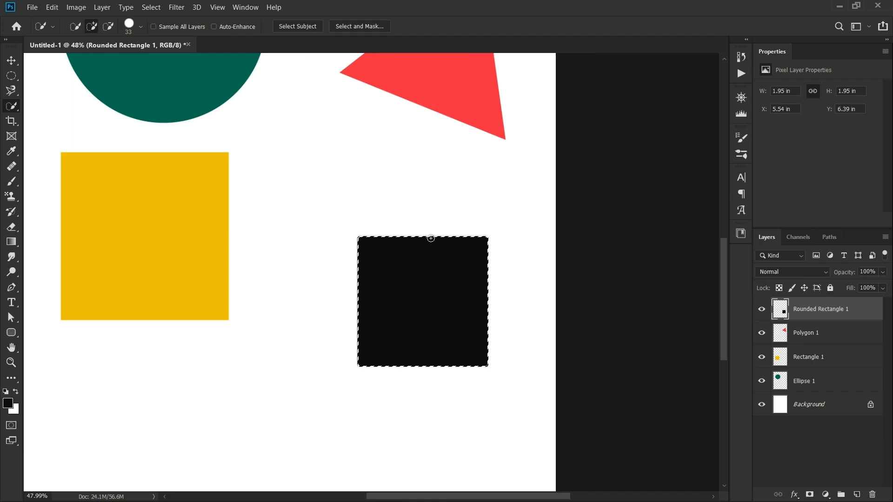
Subtract a small notch from the selection at the black square's upper edge, then deselect.
key("alt")
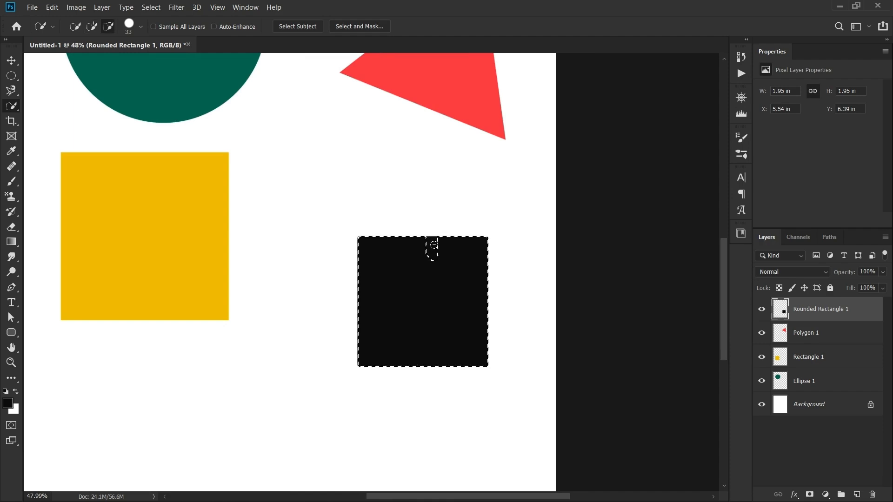
mouse_move(432, 251)
left_mouse_down()
mouse_move(444, 302)
mouse_move(426, 277)
mouse_move(423, 284)
mouse_move(438, 301)
mouse_move(450, 273)
mouse_move(444, 292)
mouse_move(424, 246)
mouse_move(446, 259)
mouse_move(432, 245)
left_mouse_up()
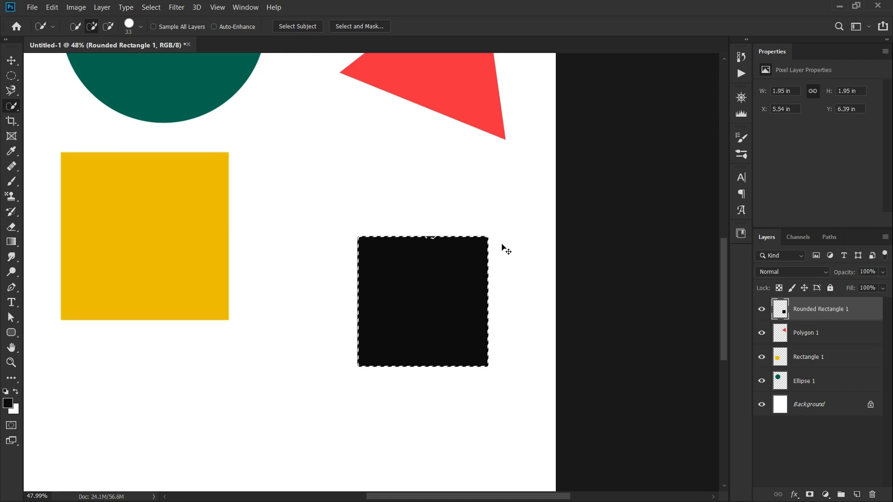
key("ctrl+d")
scroll(424, 215, "down", 5)
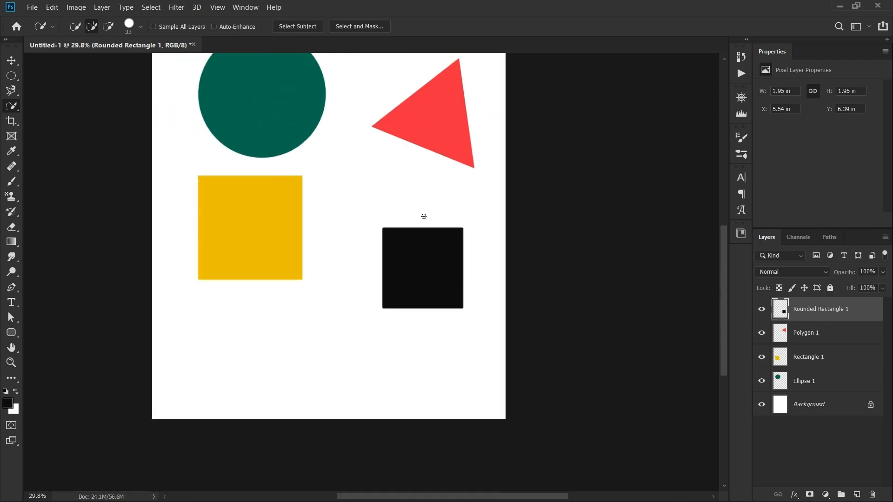
Crop the canvas proportionally inward across the shapes with Delete Cropped Pixels enabled, then undo the crop.
left_click(12, 121)
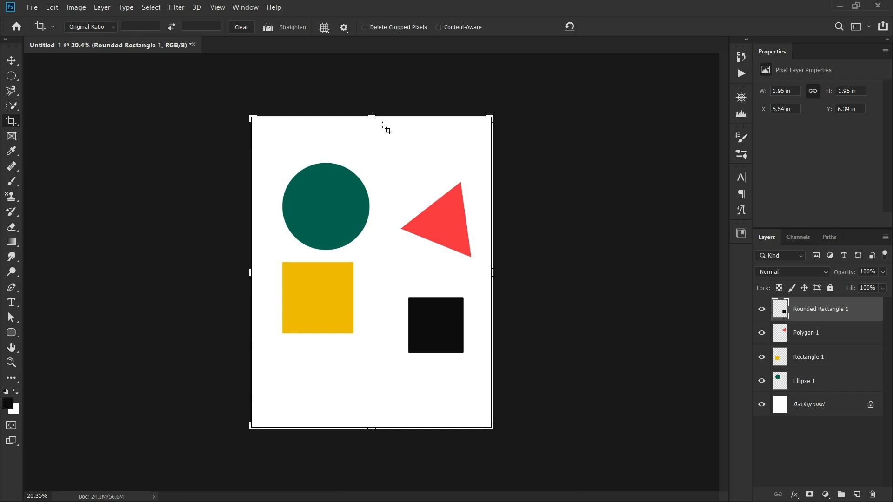
left_click_drag(372, 115, 372, 211)
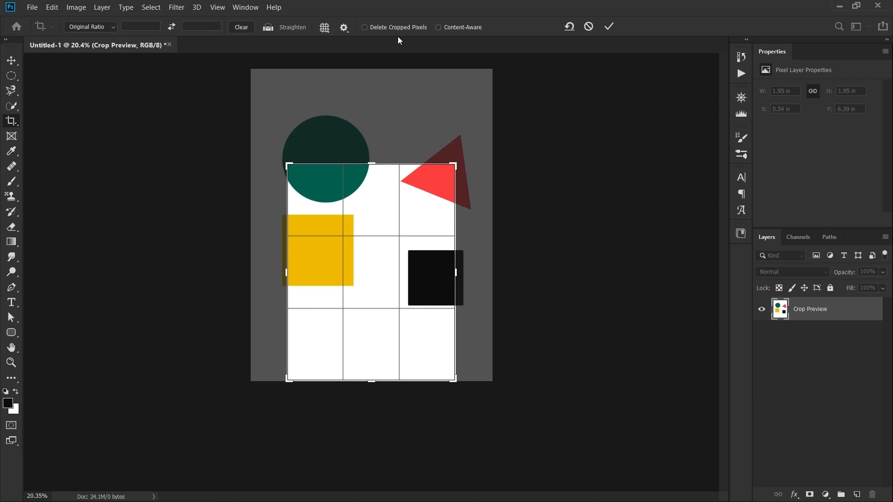
left_click(368, 26)
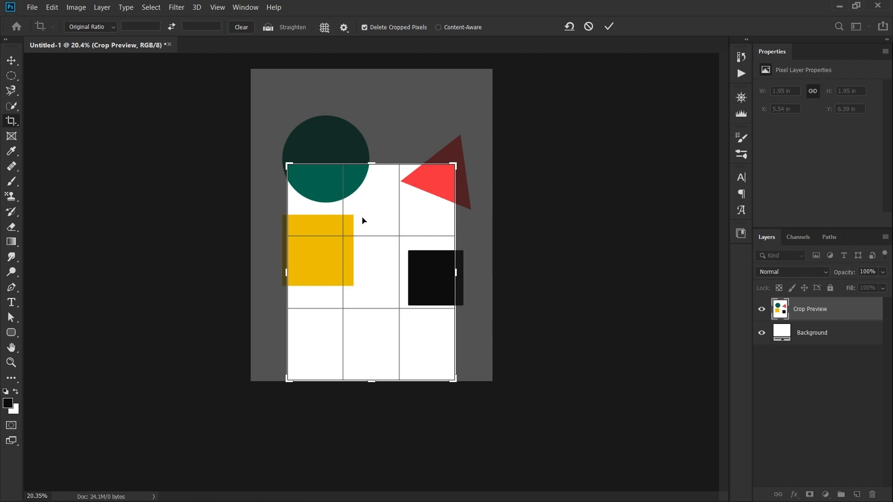
left_click_drag(363, 220, 378, 238)
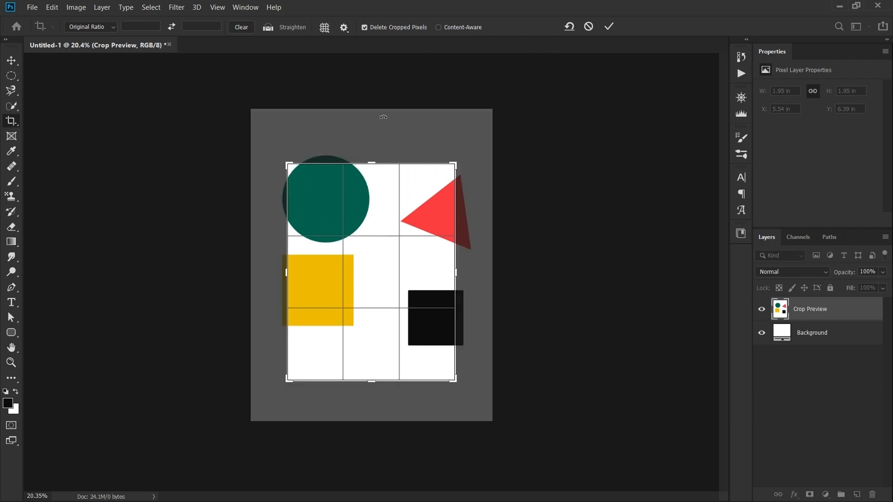
left_click(609, 27)
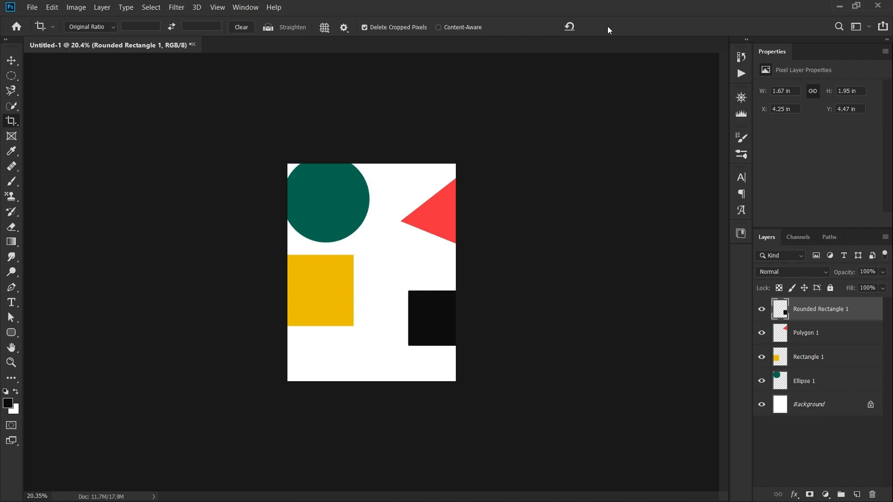
left_click(399, 204)
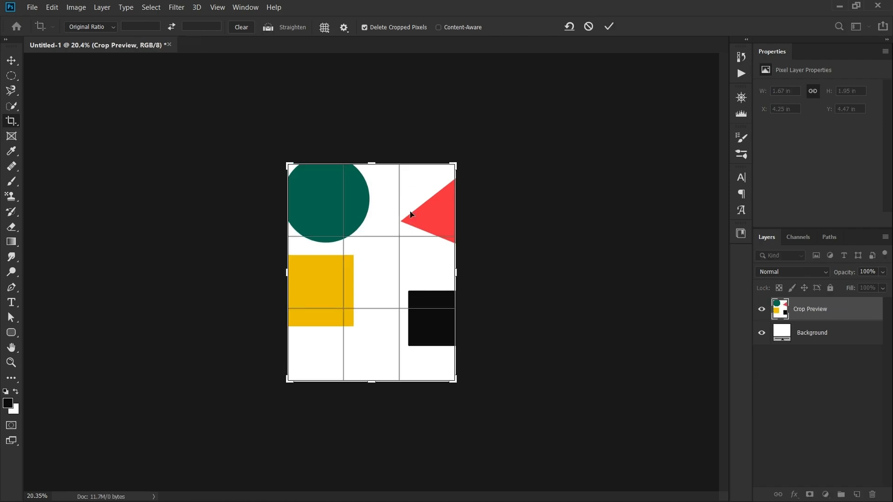
left_click(11, 60)
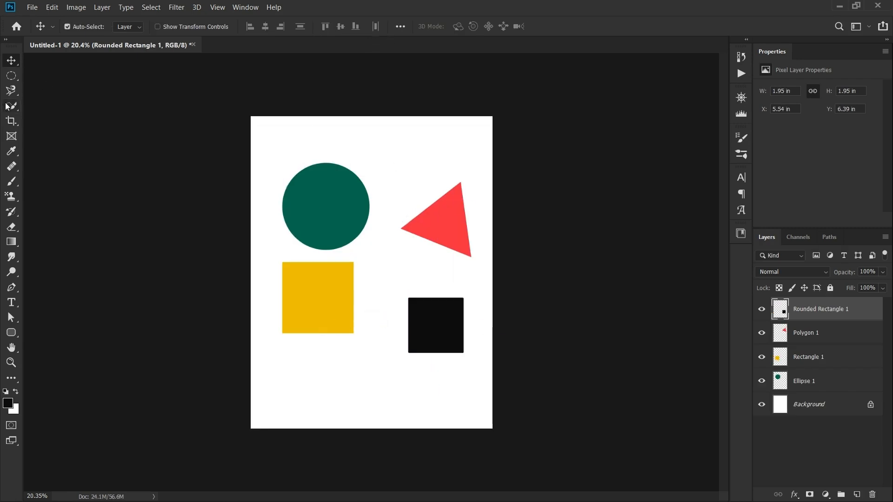
Turn off Delete Cropped Pixels and crop the canvas proportionally inward so its edges cut slightly into the shapes.
left_click(11, 122)
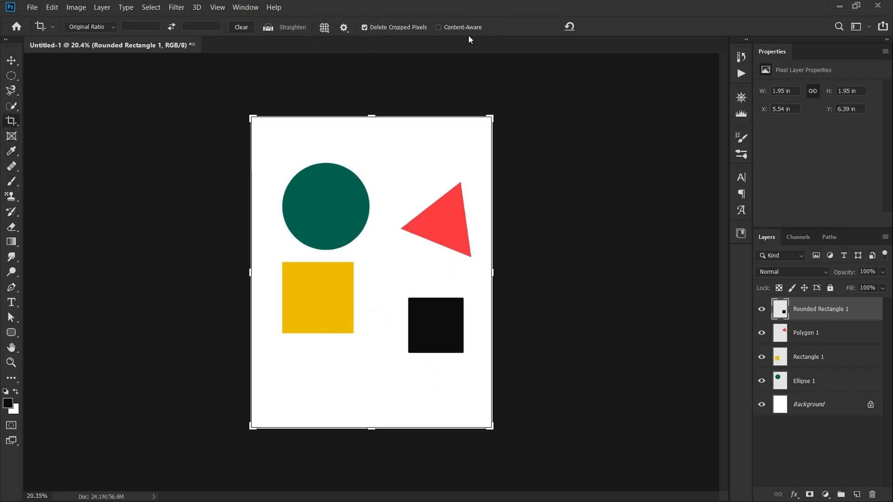
left_click(364, 27)
left_click_drag(371, 116, 372, 160)
left_click_drag(370, 200, 367, 227)
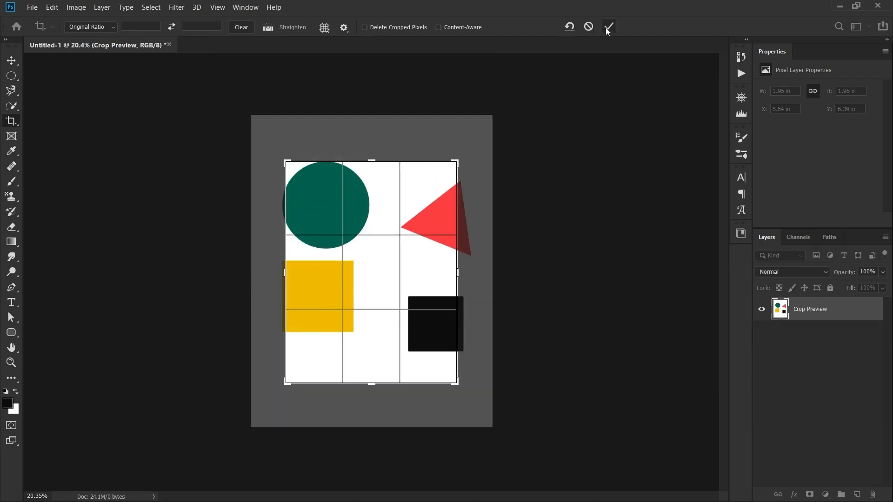
left_click(608, 26)
Reopen the crop and expand its frame until all four shapes fit inside, enable Content-Aware, and apply it.
left_click(371, 244)
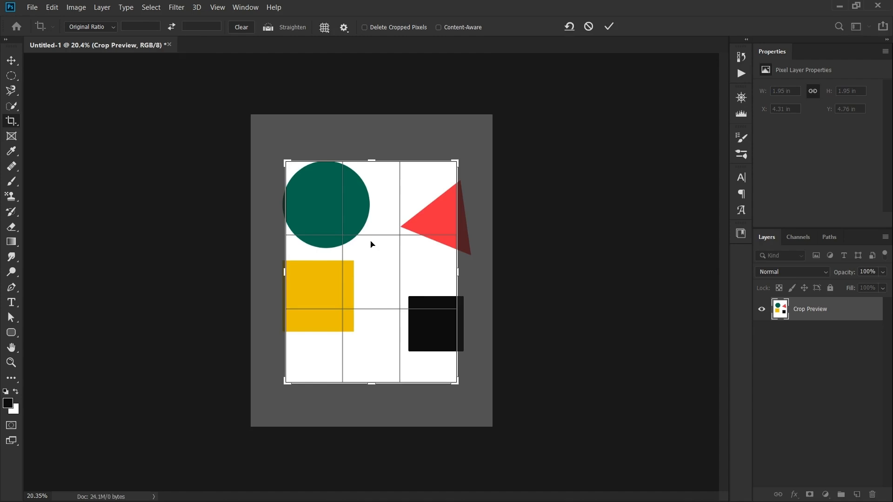
left_click_drag(289, 268, 277, 269)
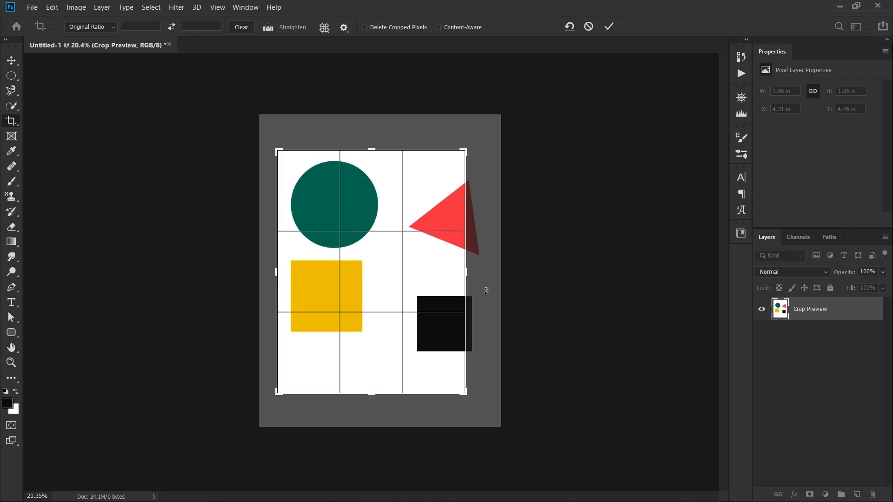
left_click_drag(468, 270, 485, 274)
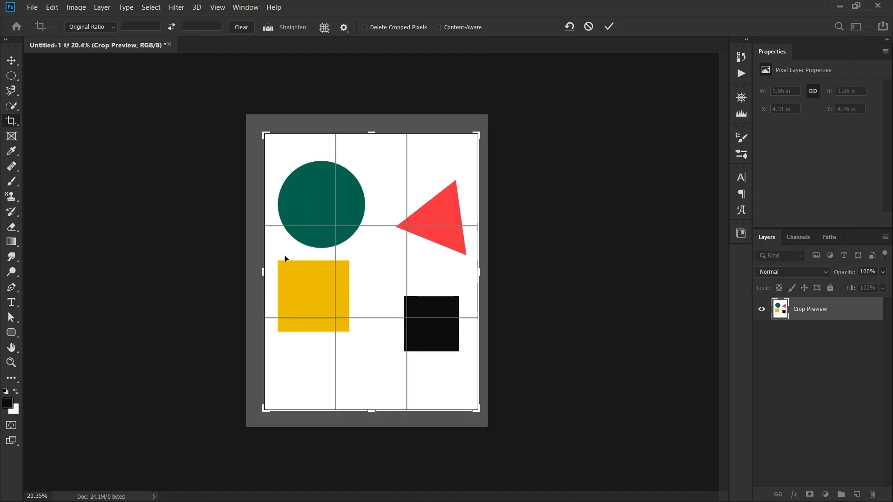
left_click_drag(266, 135, 249, 131)
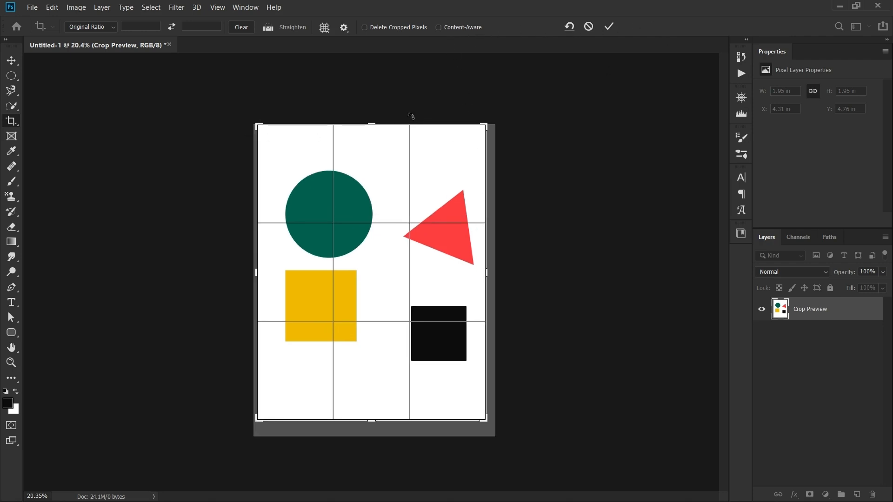
left_click_drag(374, 121, 374, 137)
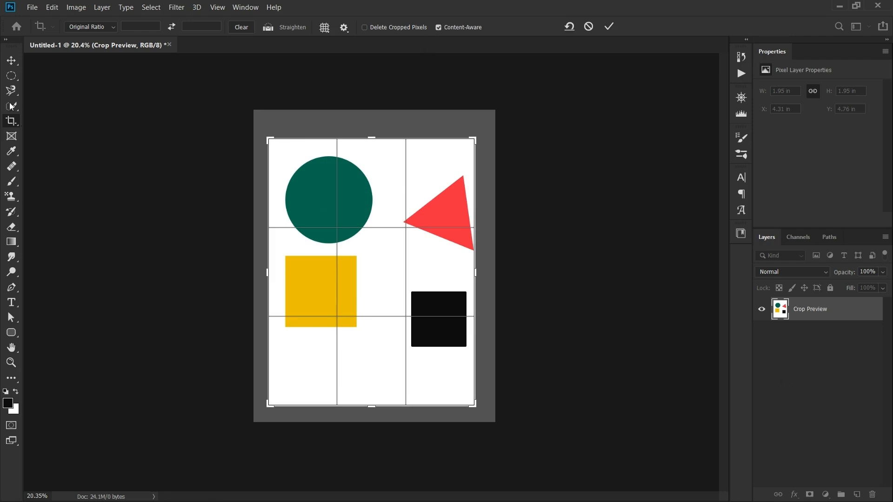
left_click(12, 60)
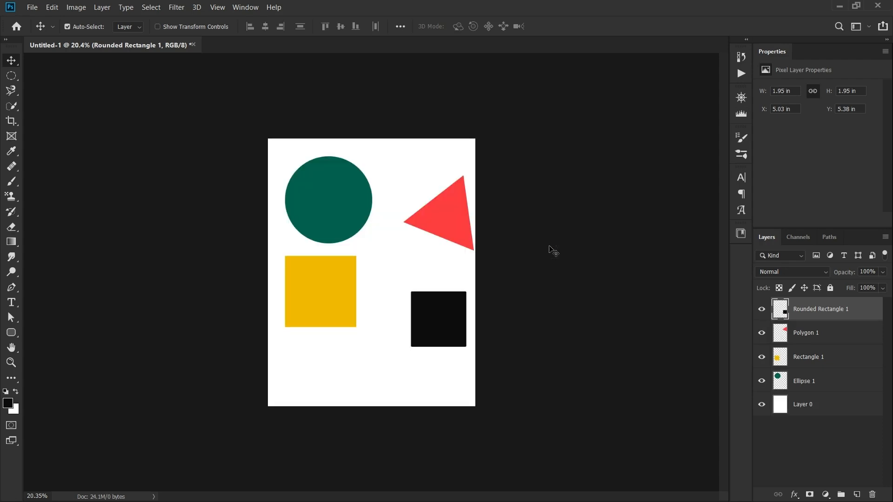
Move the red triangle slightly left, away from the canvas edge, and make Layer 0 the active layer.
left_click(813, 409)
key("ctrl+plus")
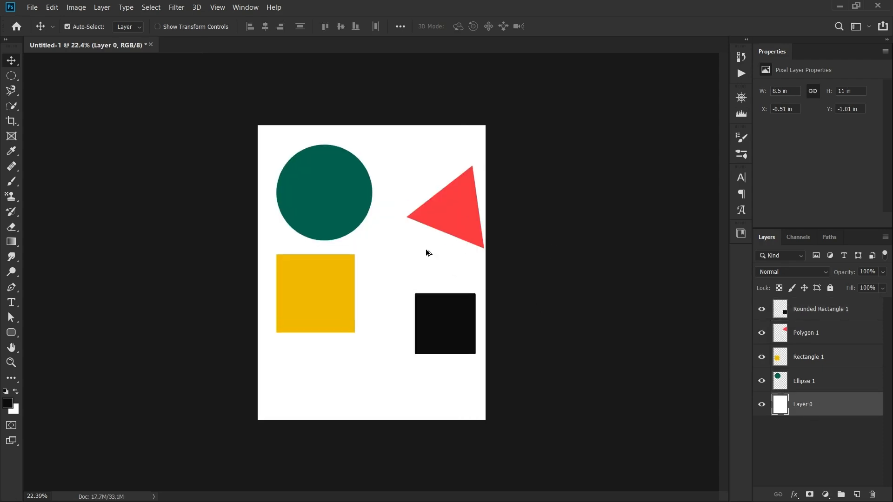
left_click_drag(453, 222, 444, 222)
left_click(811, 405)
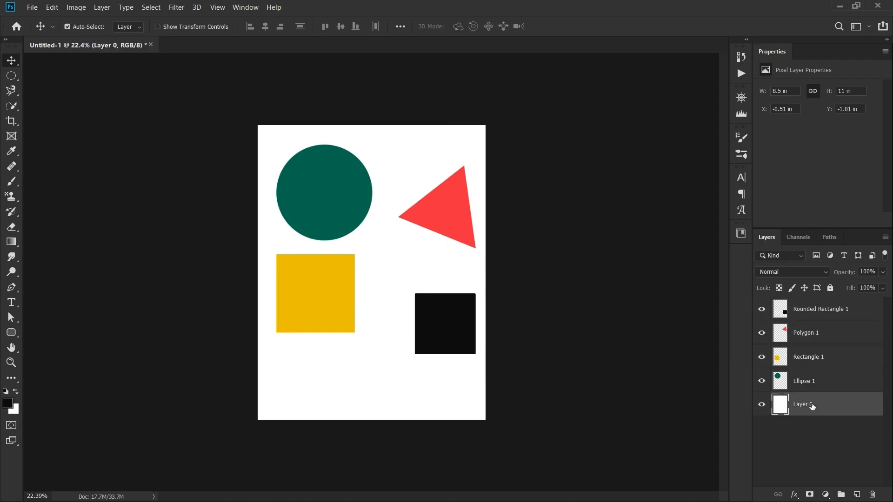
Extend the crop frame beyond the original canvas at its upper-right corner with Content-Aware enabled, and apply the crop.
left_click(11, 121)
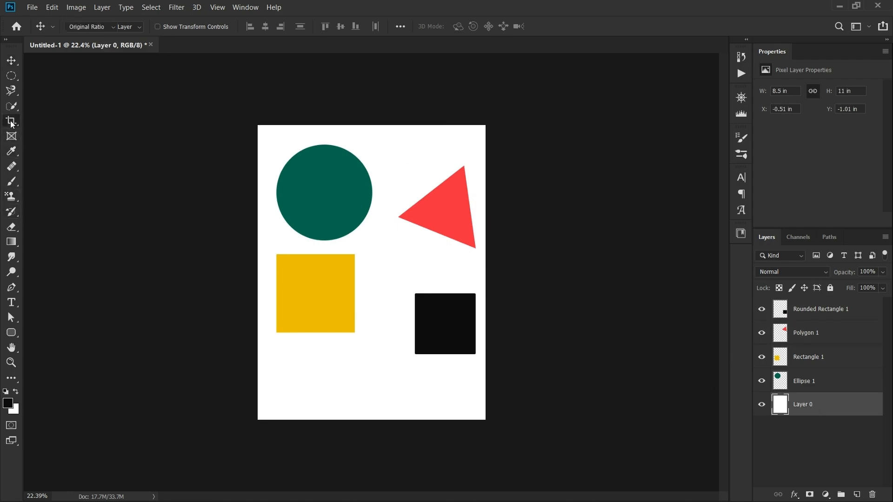
left_click(381, 266)
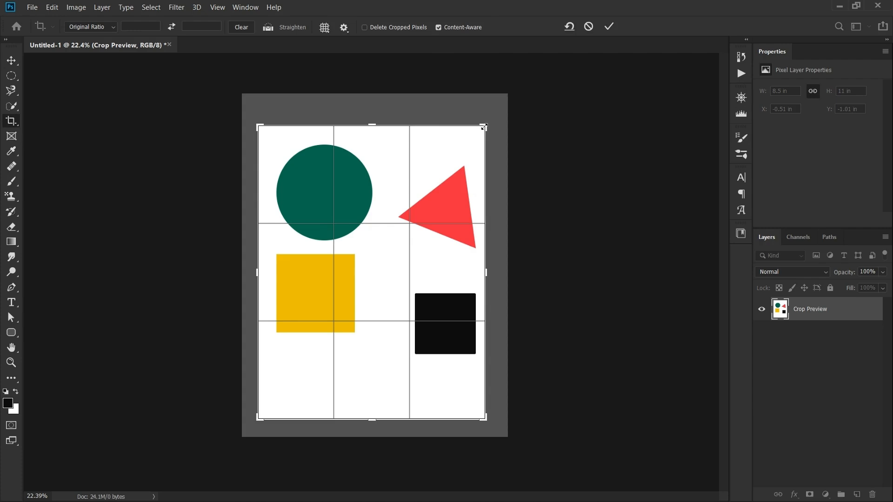
left_click_drag(482, 127, 513, 103)
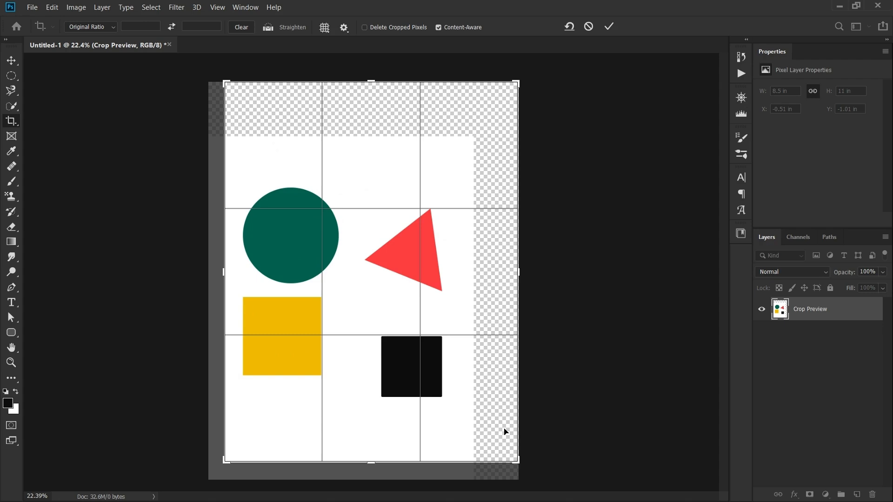
left_click(609, 27)
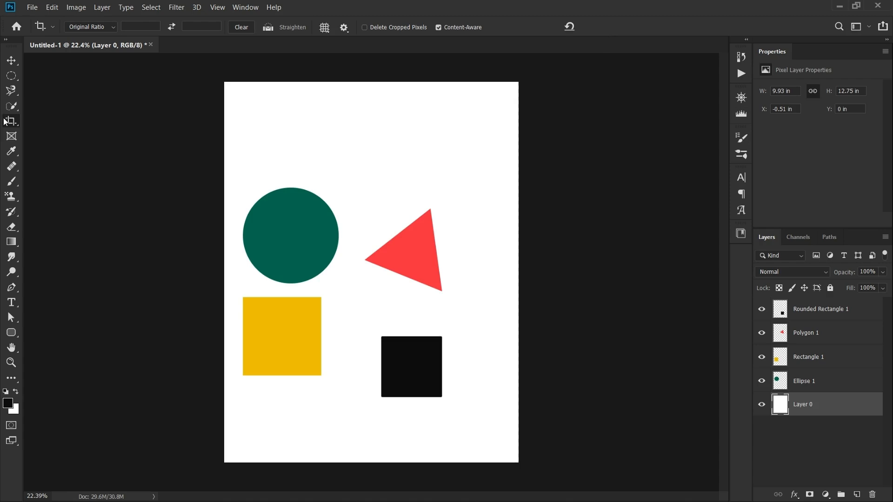
Preview the crop frame at the 4:5, 2:3 and 16:9 presets, return to Original Ratio, and leave the Crop tool without applying.
left_click(99, 29)
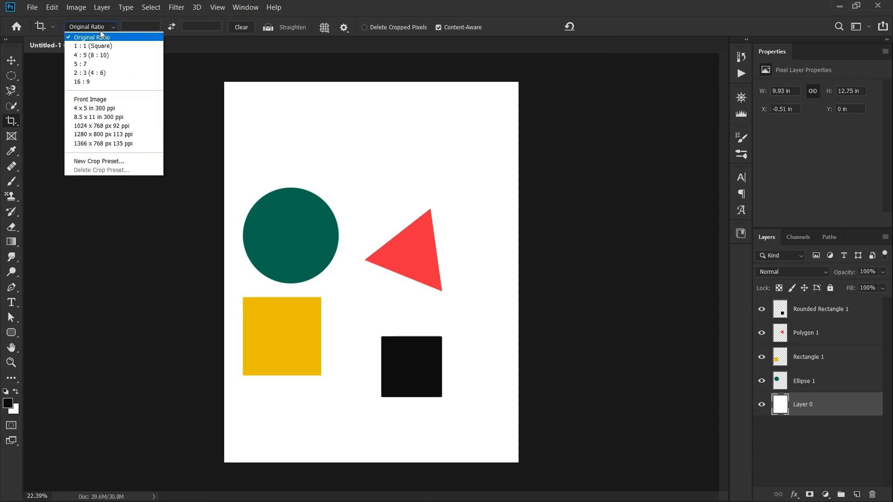
left_click(102, 82)
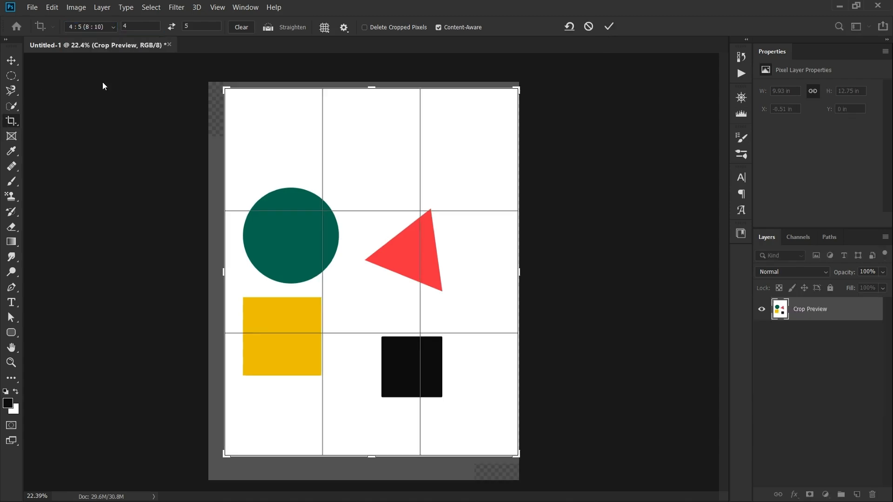
left_click(96, 29)
left_click(99, 99)
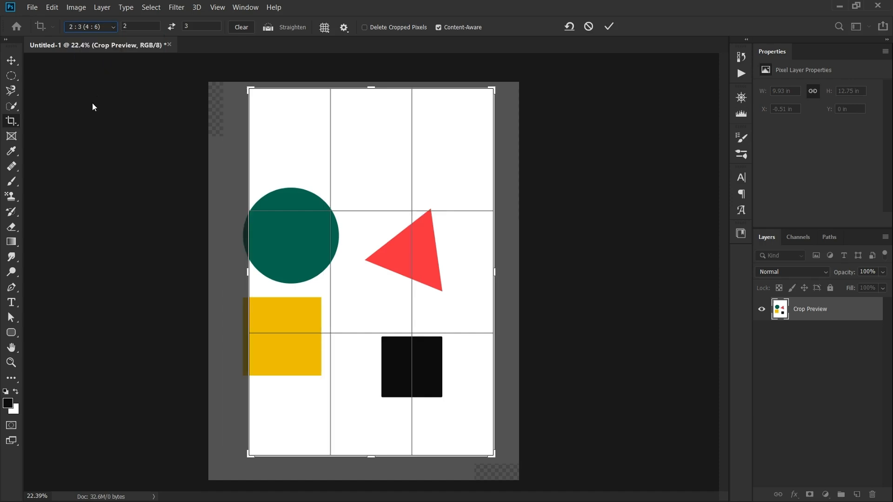
left_click(93, 27)
left_click(91, 107)
left_click(95, 29)
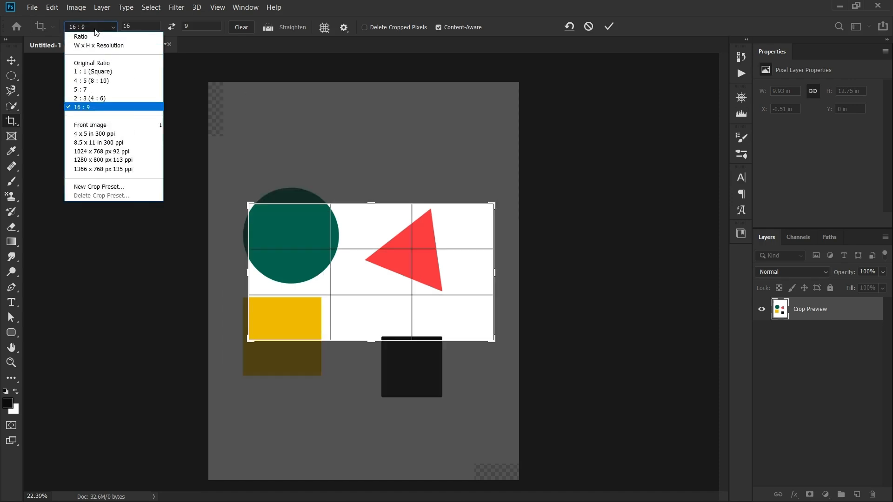
left_click(70, 34)
left_click(117, 28)
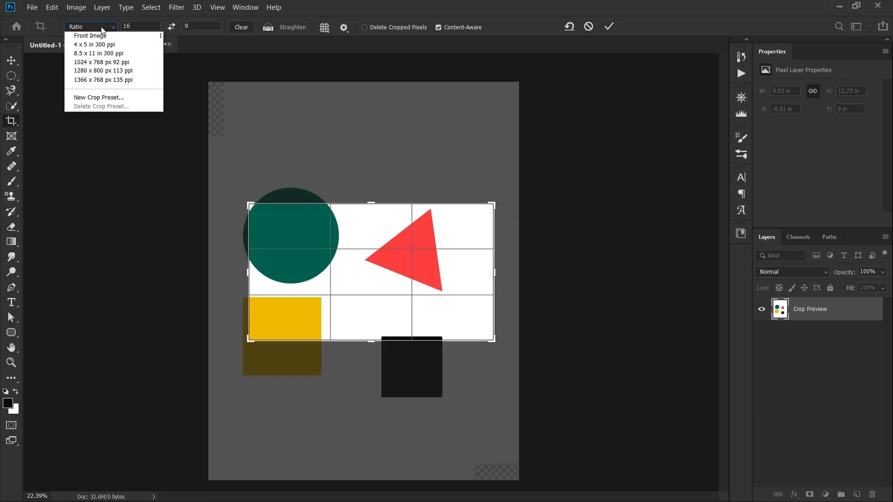
left_click(105, 59)
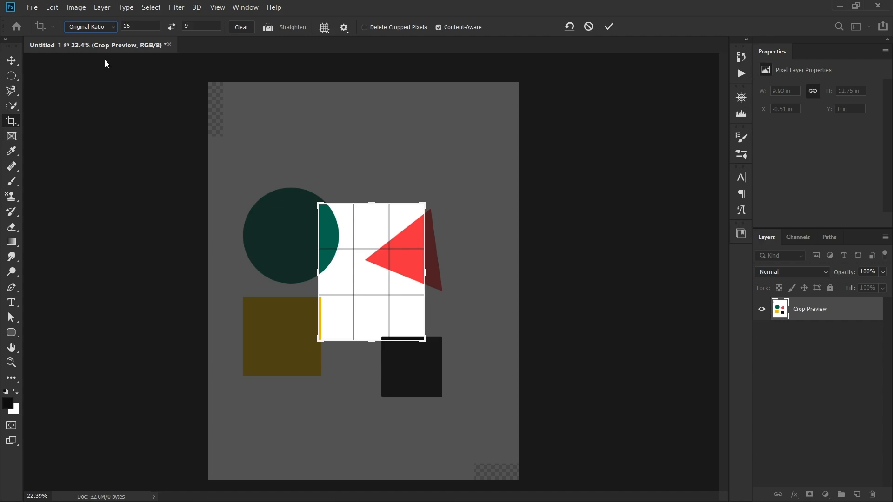
left_click(21, 55)
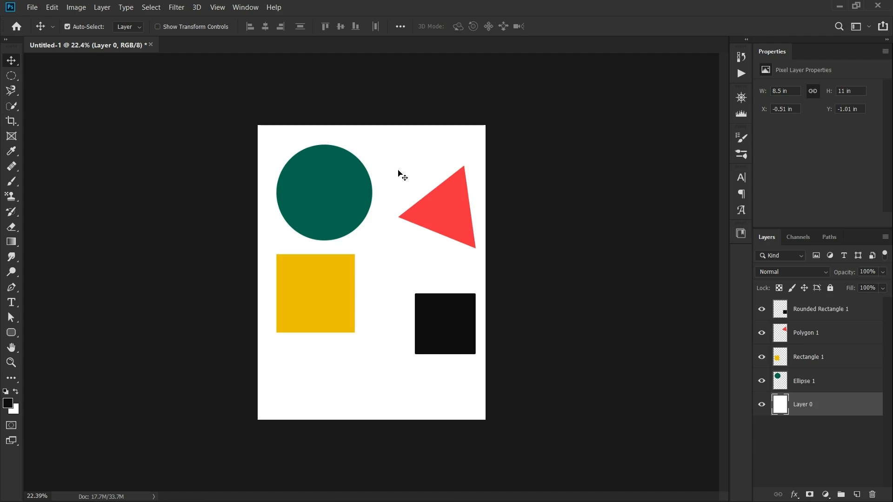
Demonstrate undoing and redoing the last Content-Aware crop, ending with the canvas extension undone.
key("ctrl+z")
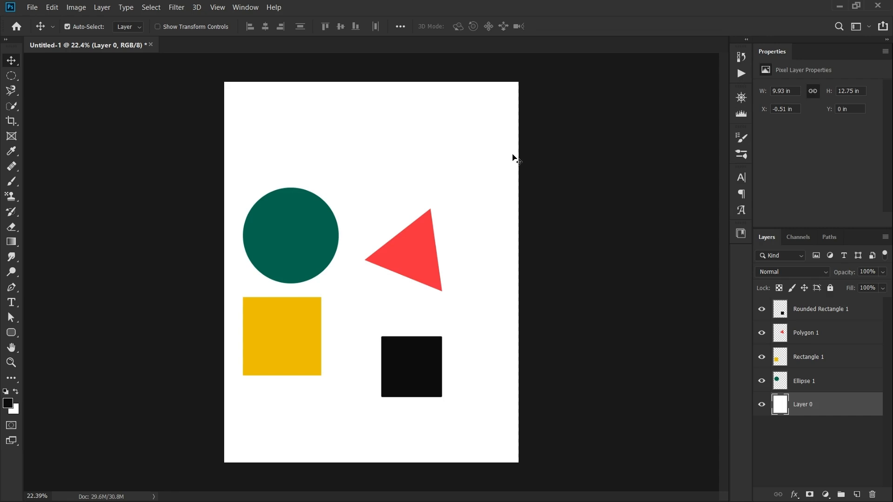
key("ctrl")
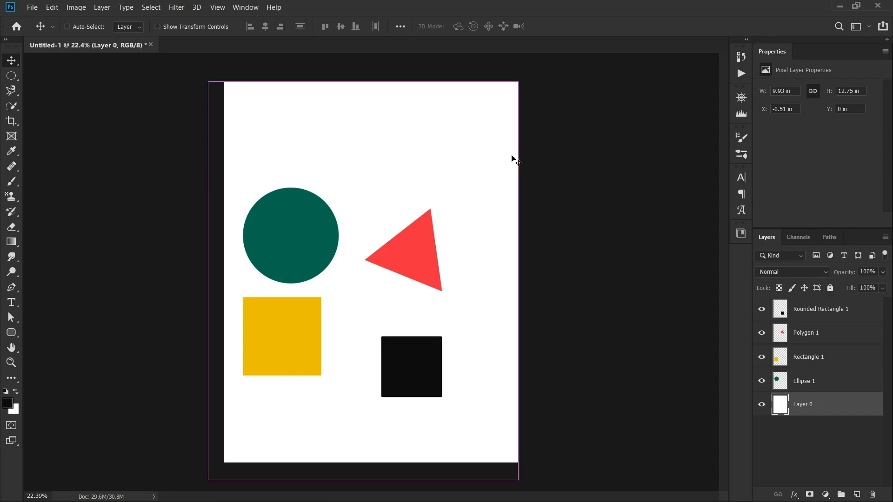
key("ctrl+z")
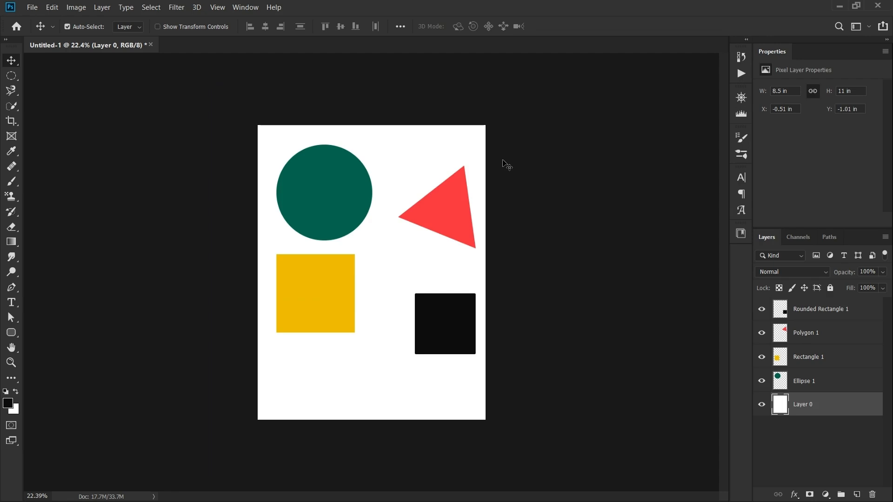
key("ctrl+shift+z")
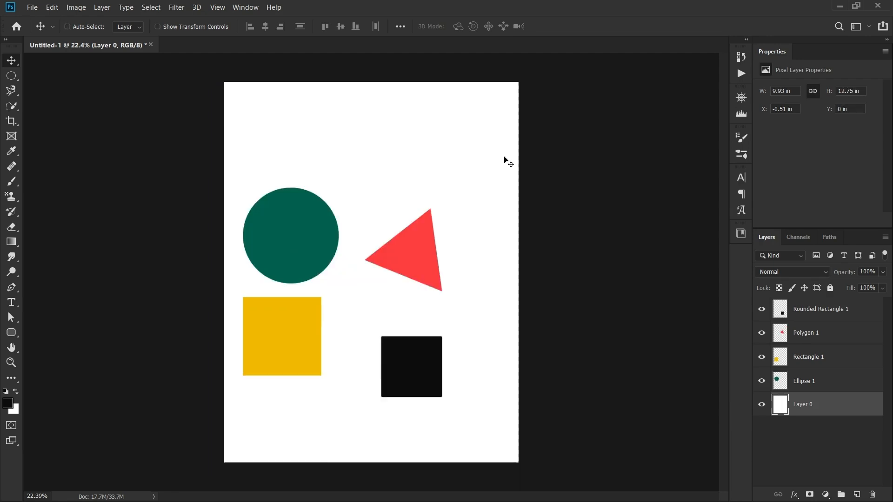
key("ctrl+z")
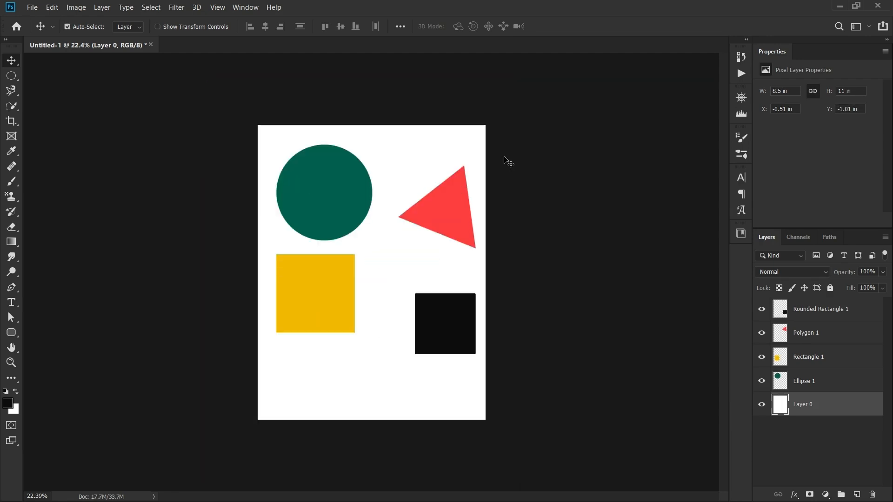
Open the keyboard shortcuts settings, look through the application menu command groups such as Image, and close the dialog.
left_click(33, 9)
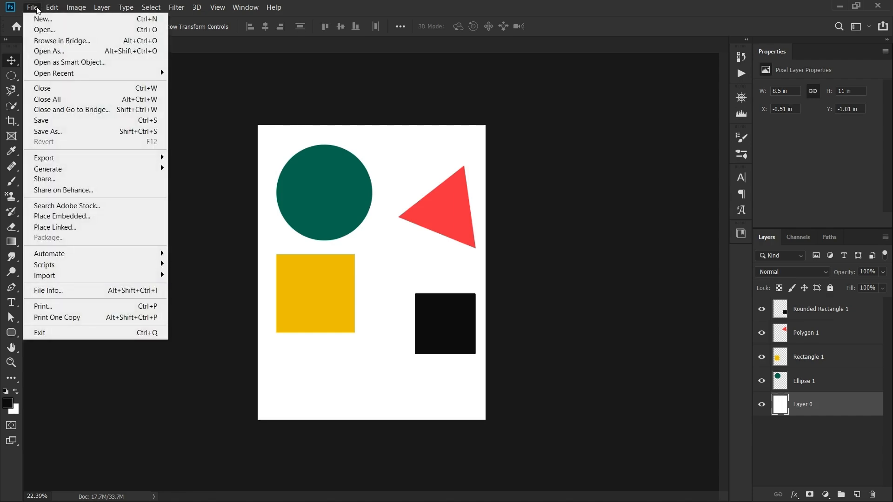
mouse_move(47, 9)
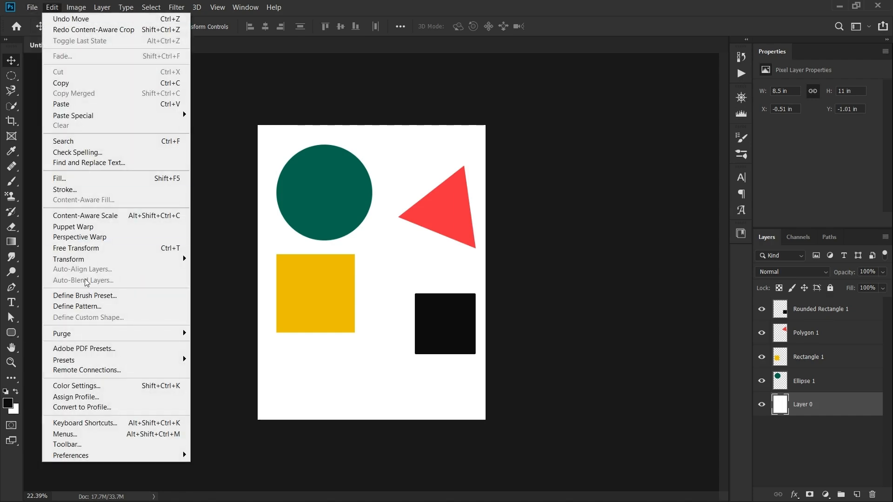
left_click(98, 424)
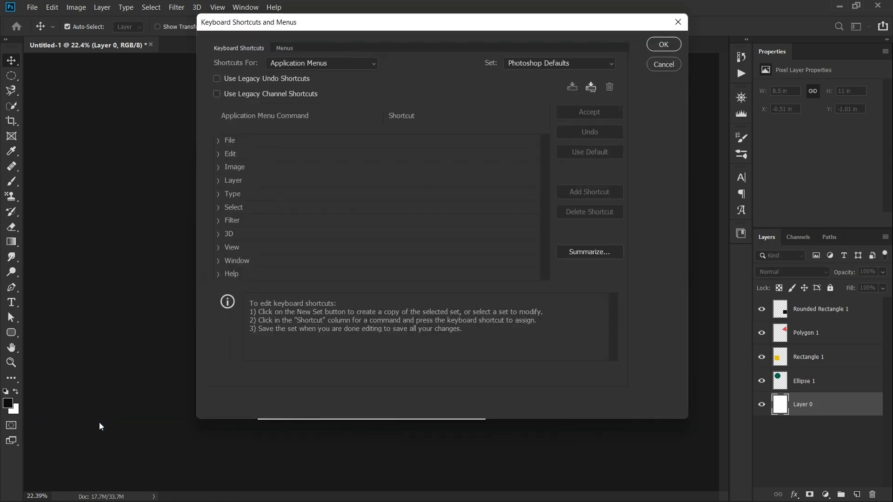
left_click(218, 141)
left_click(219, 142)
left_click(218, 167)
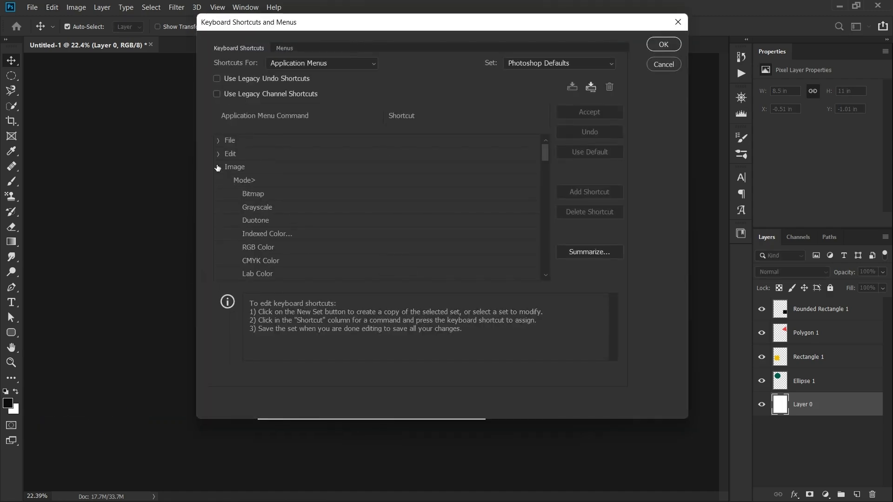
left_click(217, 168)
left_click(218, 180)
left_click(218, 180)
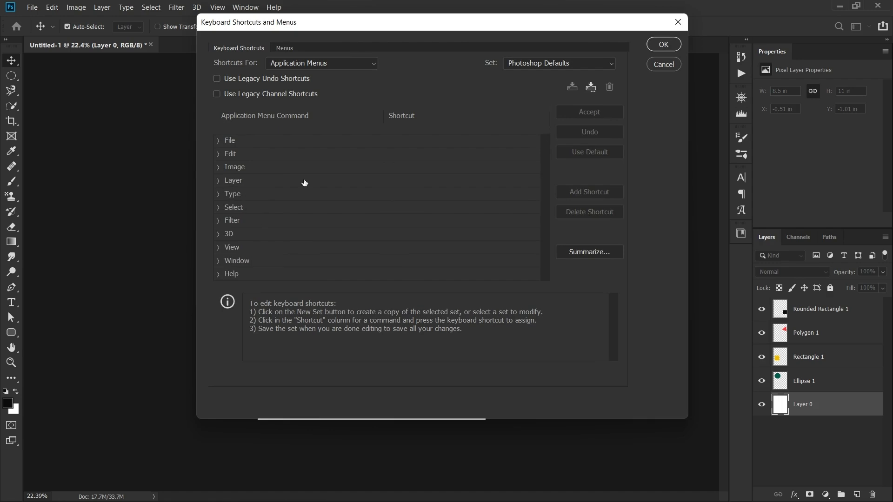
left_click(665, 45)
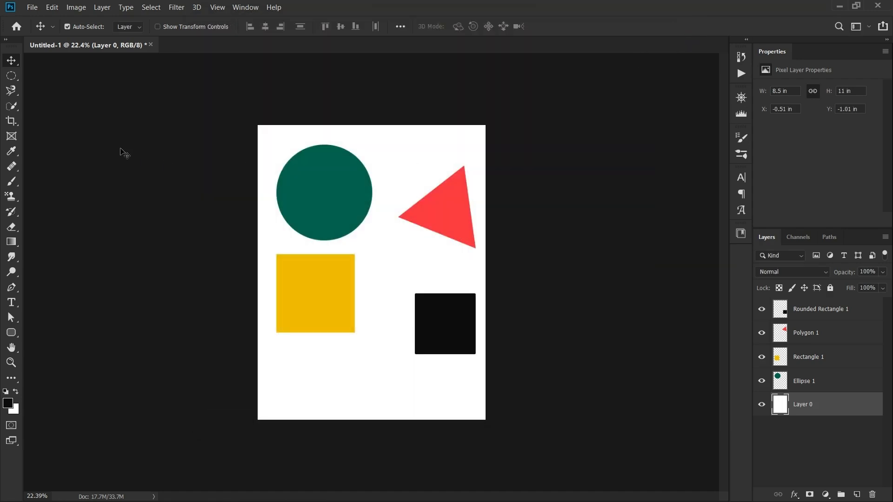
Draw a rectangular frame about 3.3 × 1.47 in below the yellow square and place the green Ellipse 1 circle inside it.
left_click(10, 140)
left_click_drag(276, 369, 380, 409)
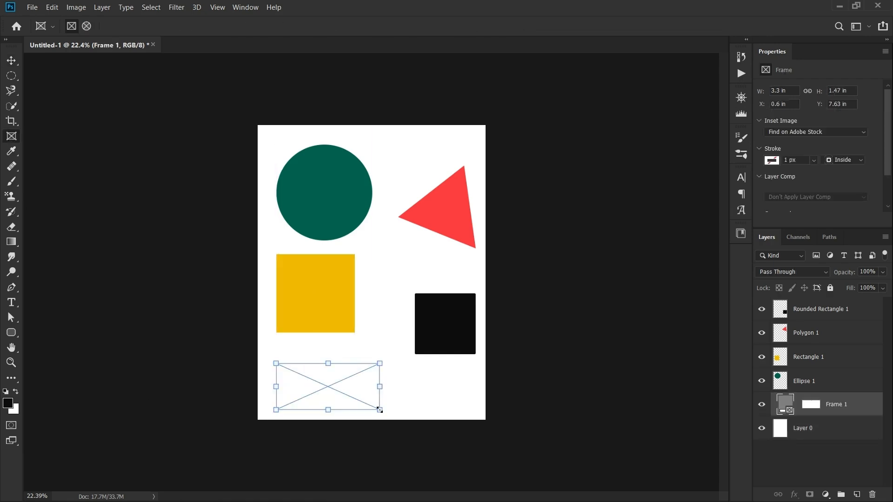
left_click(828, 383)
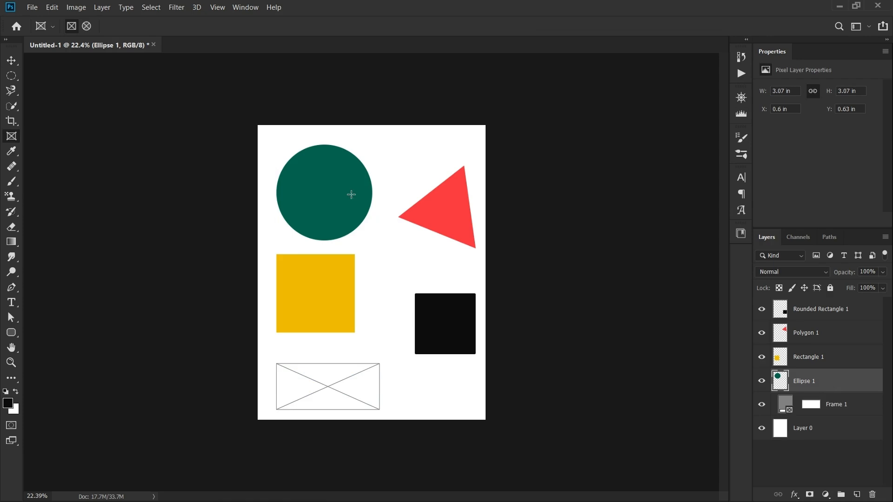
key("v")
left_click_drag(351, 194, 344, 408)
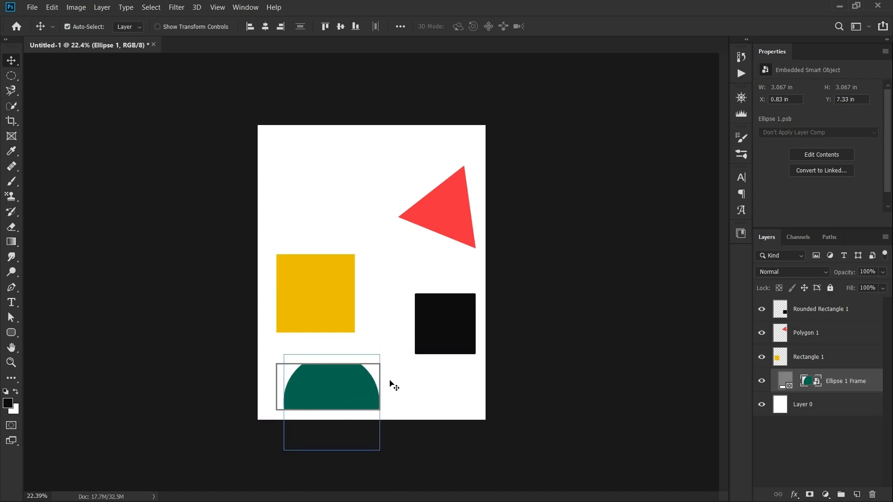
Try repositioning the framed circle, and undo all the frame edits back to before the frame was drawn.
left_click_drag(378, 364, 387, 353)
mouse_move(360, 381)
left_mouse_down()
mouse_move(364, 393)
mouse_move(359, 368)
left_mouse_up()
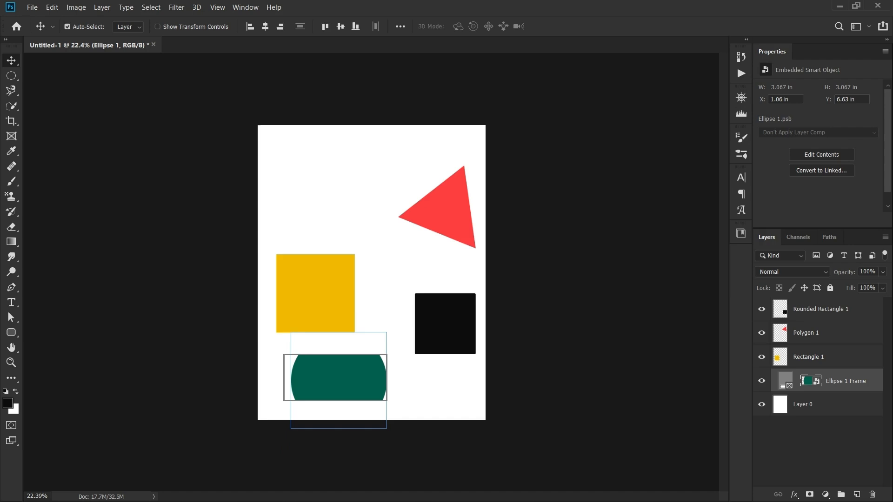
left_click(869, 457)
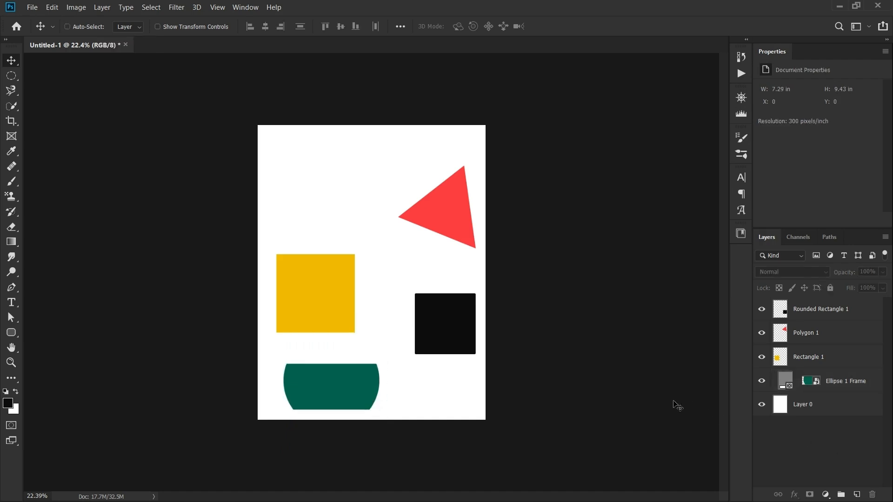
key("ctrl+z")
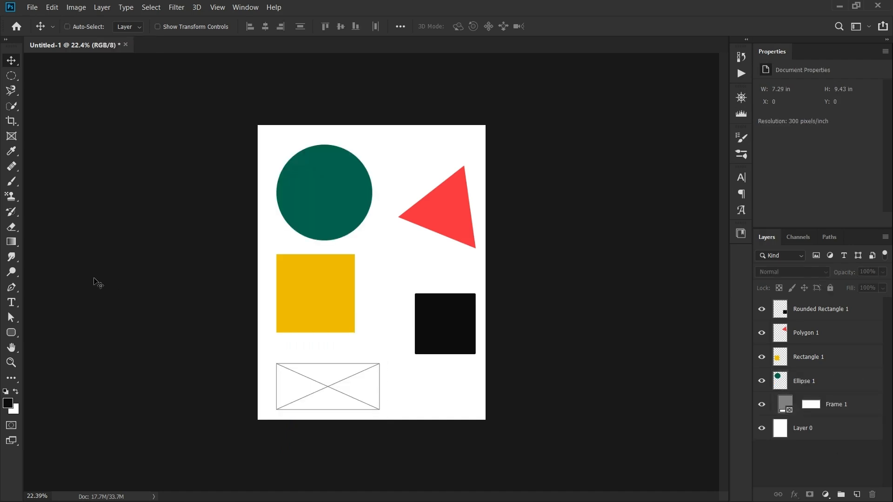
key("ctrl+z")
Use the Eyedropper tool to sample the green, red, white, yellow and black colours in turn from the shapes and background.
left_click(8, 154)
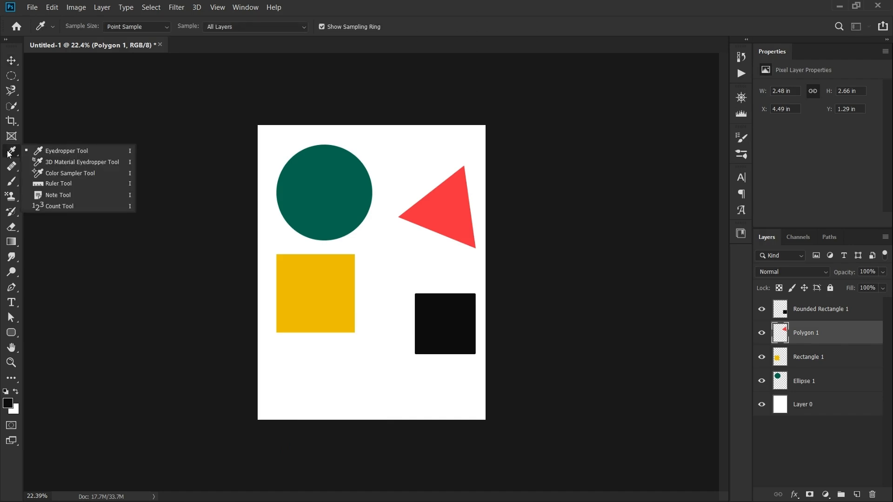
left_click(45, 151)
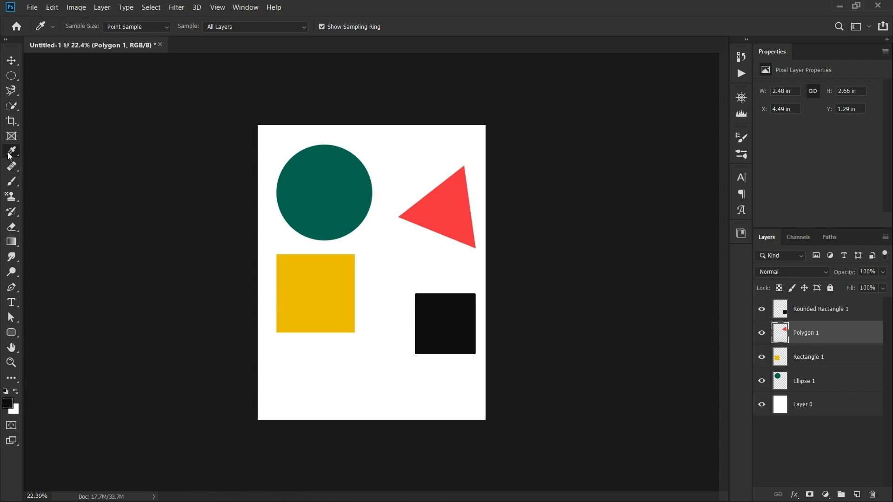
left_click(326, 180)
left_click(458, 207)
left_click(398, 281)
left_click(315, 288)
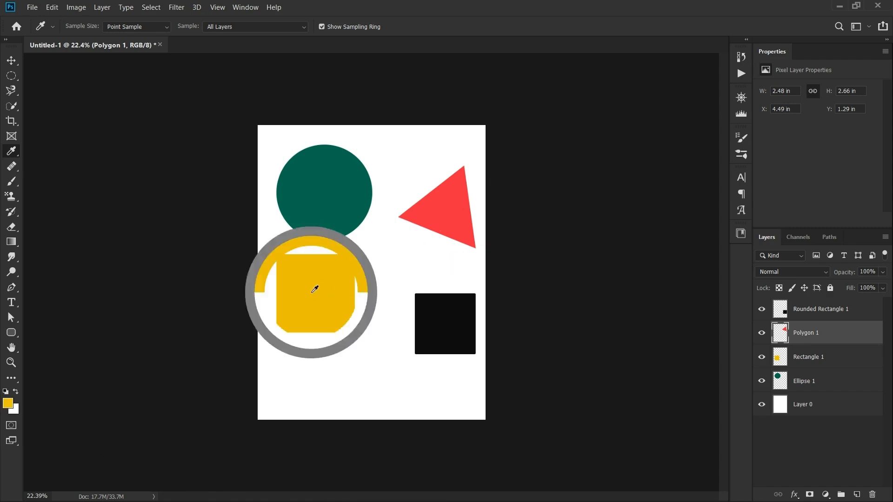
left_click(446, 309)
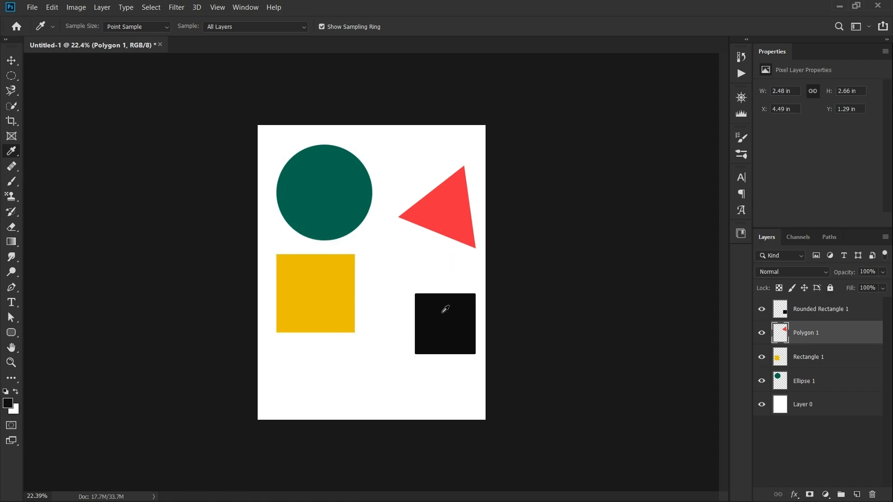
left_click(416, 285)
Reset the foreground and background colours to the default black and white, and switch to the Move tool.
key("d")
key("x")
left_click(11, 61)
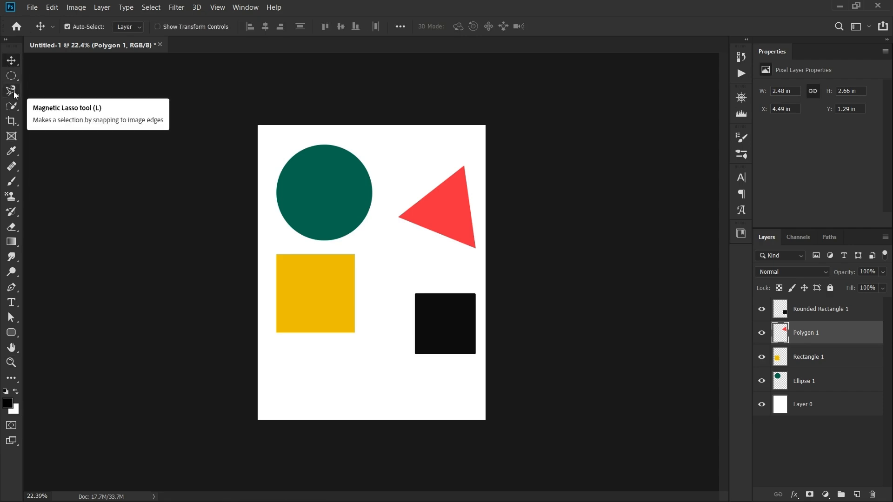